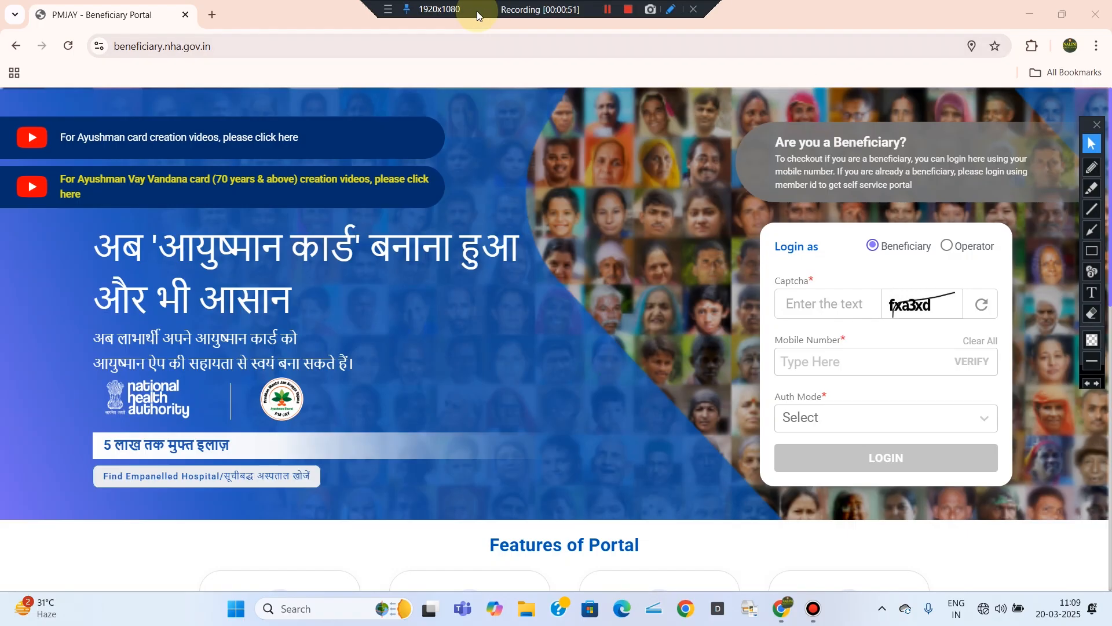
Step: Search Google for beneficiary.nha.gov.in in a new tab and open the PMJAY Beneficiary Portal
left_click(264, 50)
key("ctrl+c")
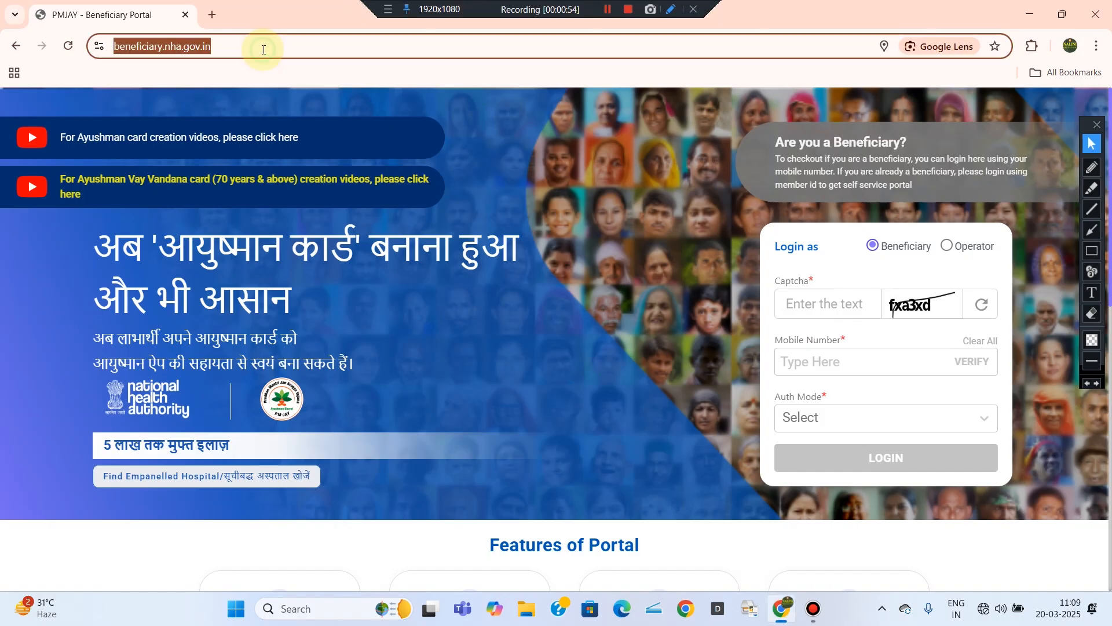
left_click(210, 20)
key("ctrl+v")
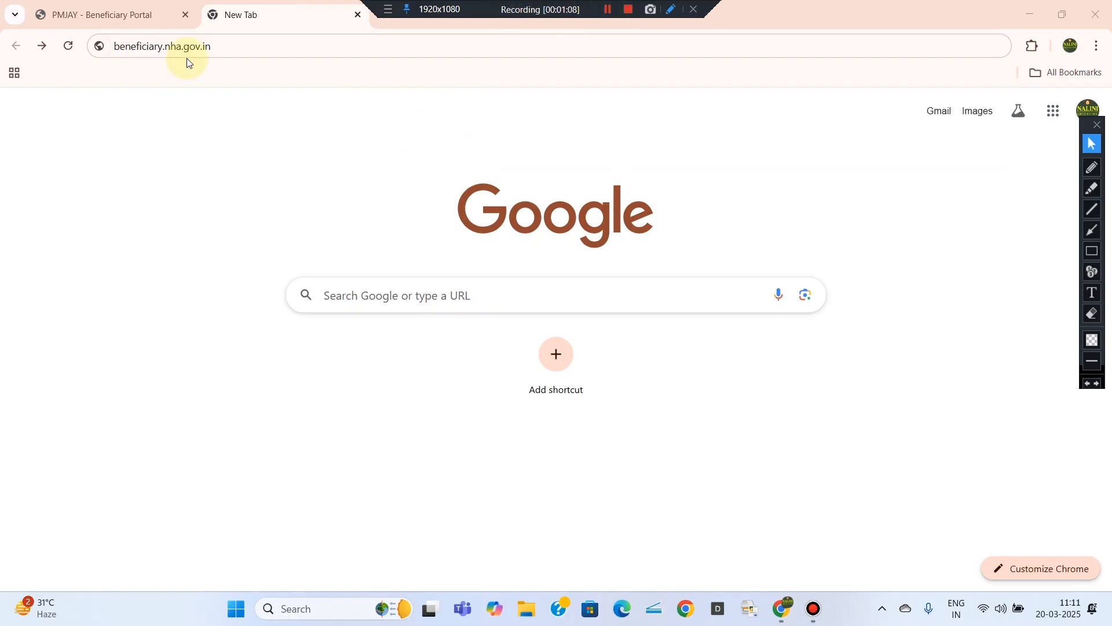
left_click(244, 49)
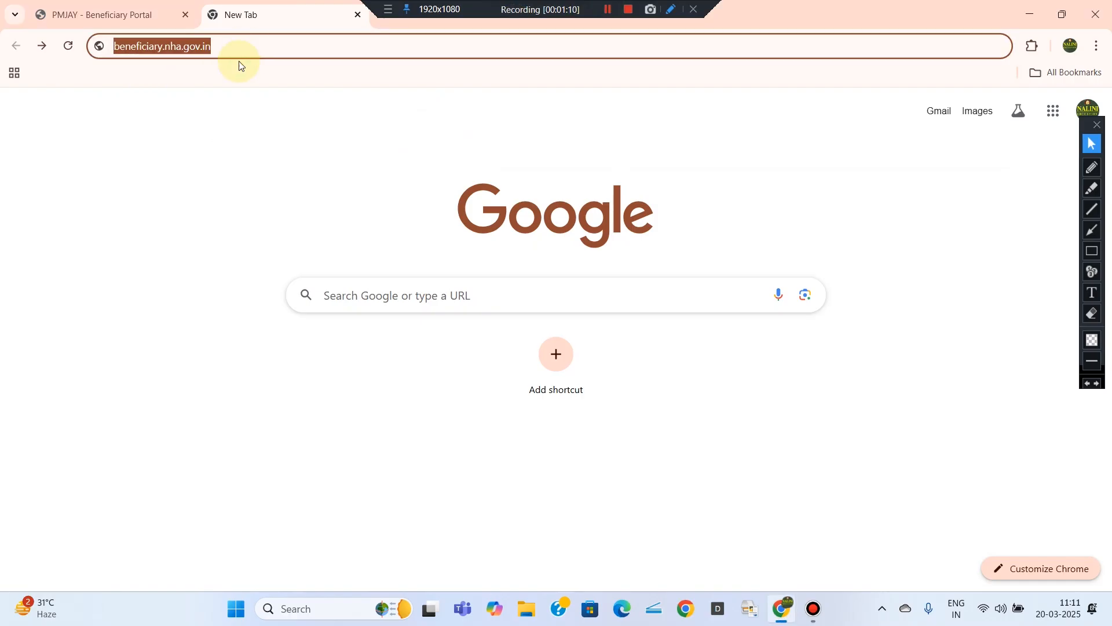
left_click(264, 55)
left_click(211, 104)
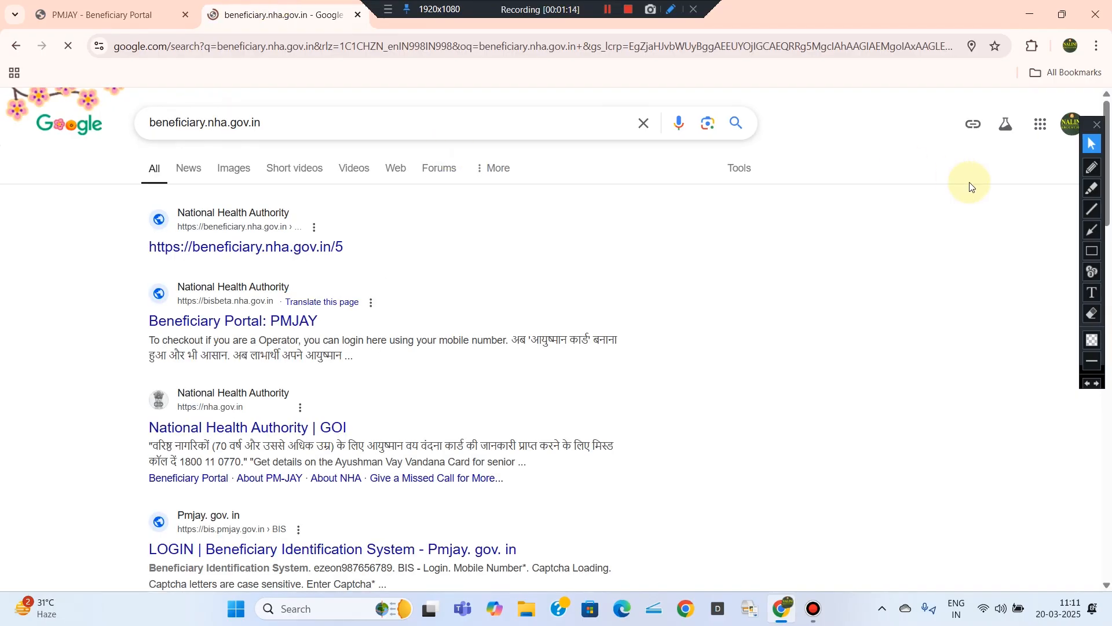
left_click(1091, 250)
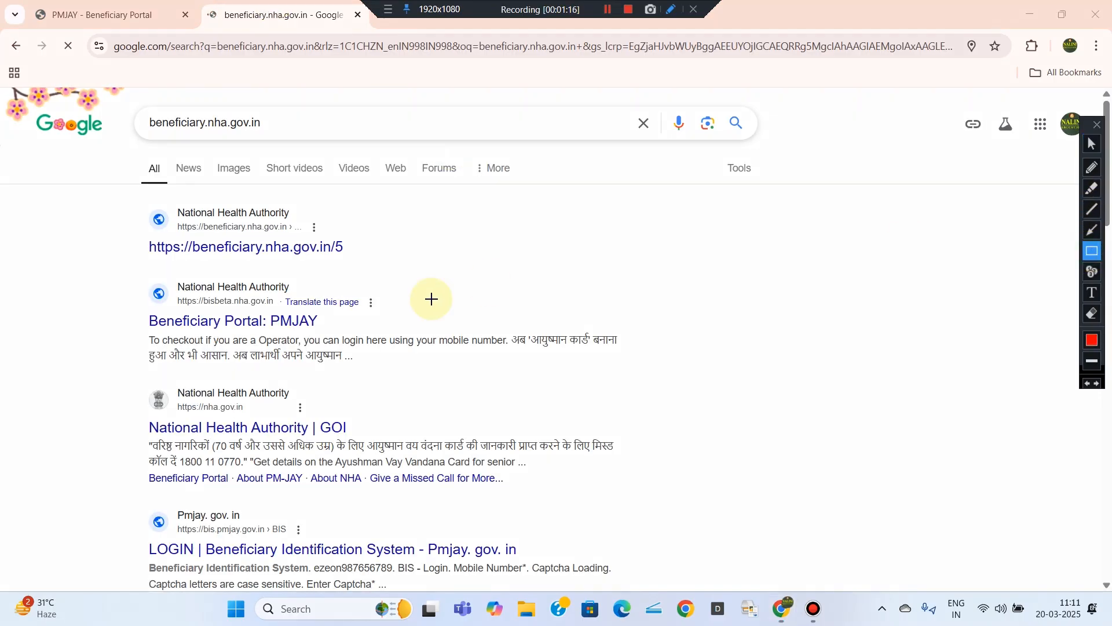
left_click_drag(119, 197, 392, 257)
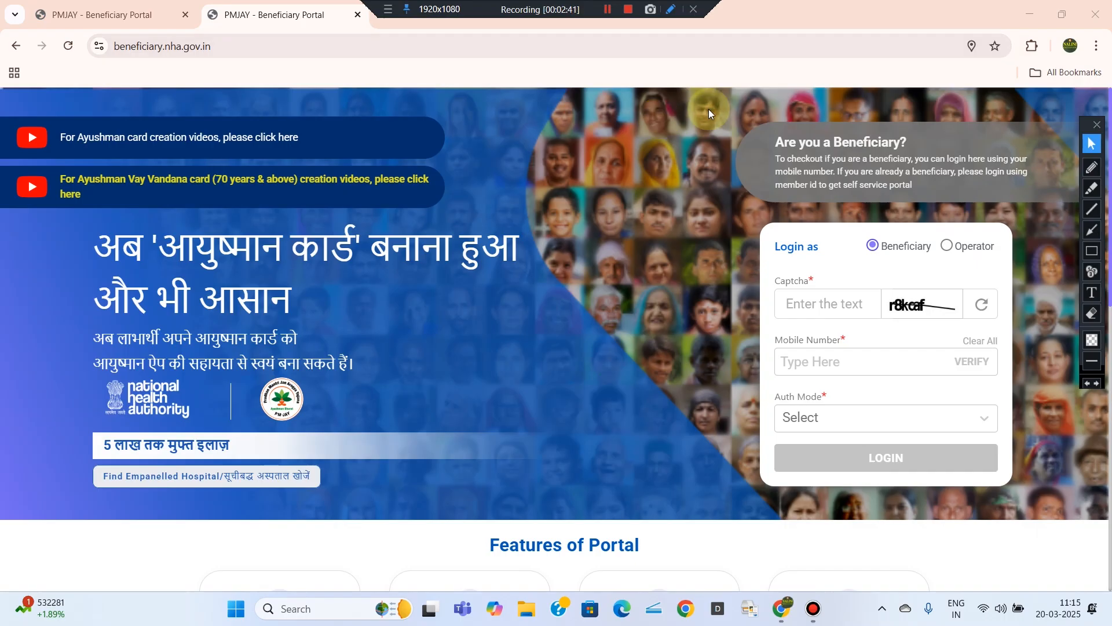
Step: Switch the portal's Login as option to Operator
left_click(1092, 251)
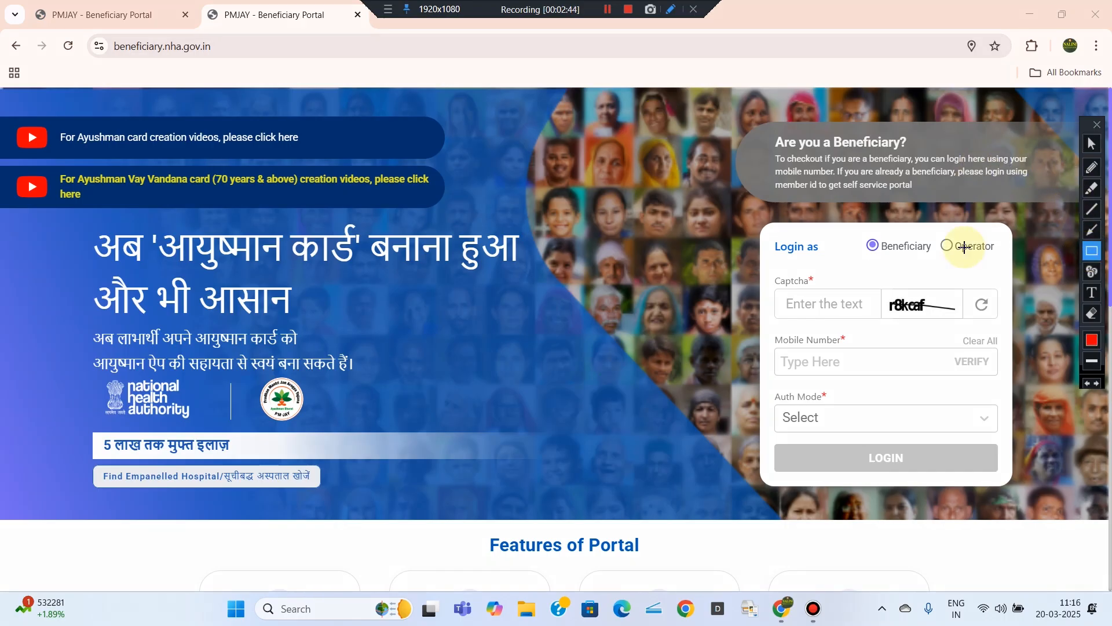
left_click_drag(934, 233, 1003, 260)
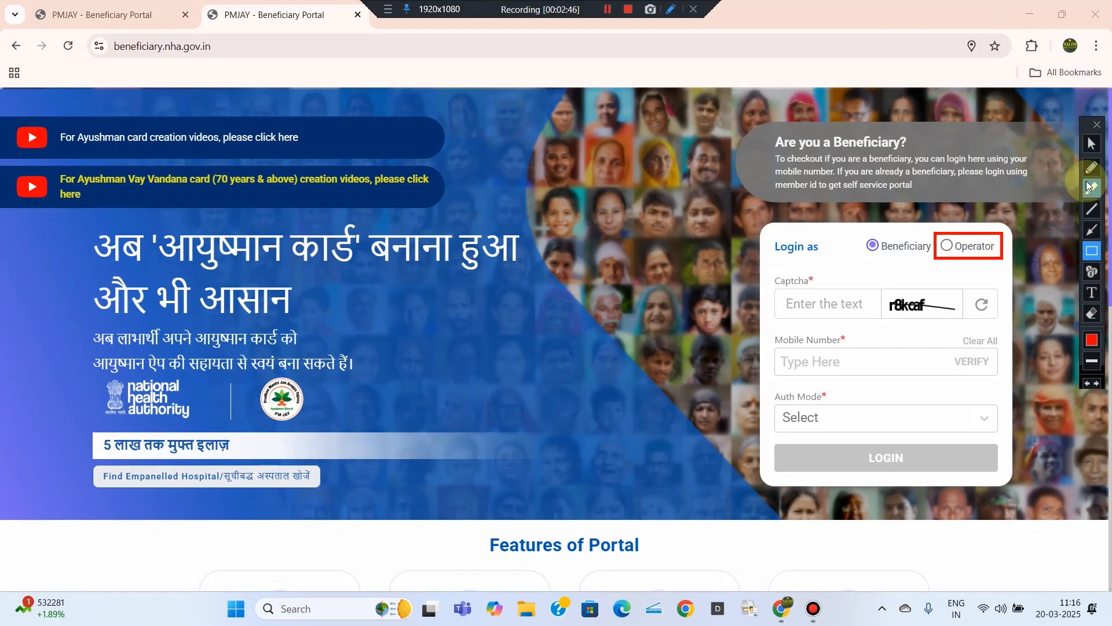
left_click(1092, 143)
left_click(951, 247)
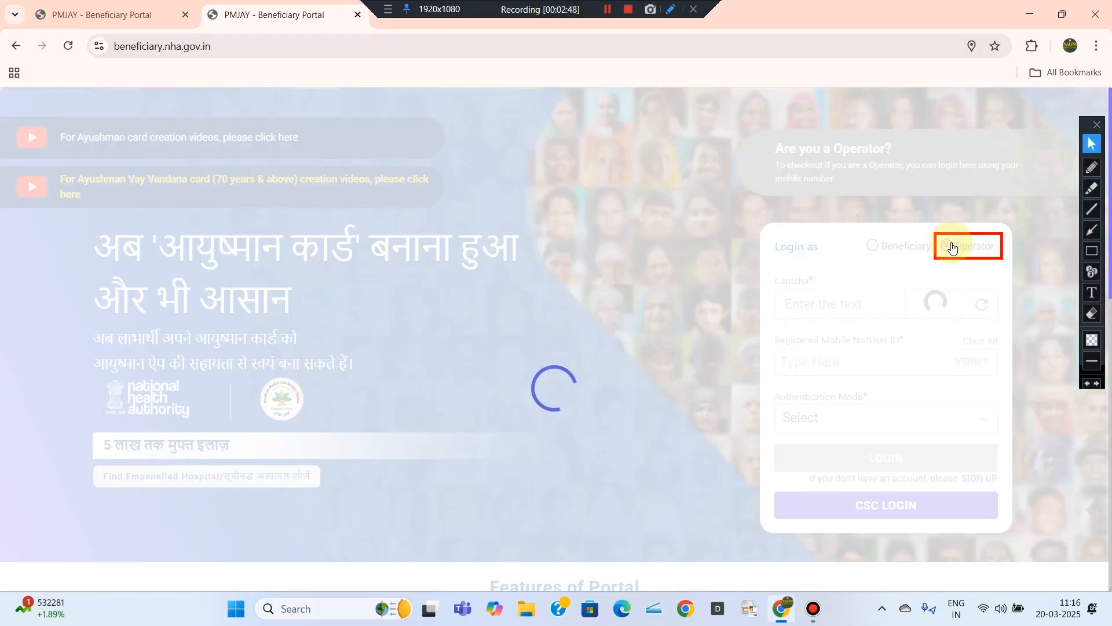
Step: Open the User Management Portal sign-up page from the SIGN UP link
left_click(1091, 251)
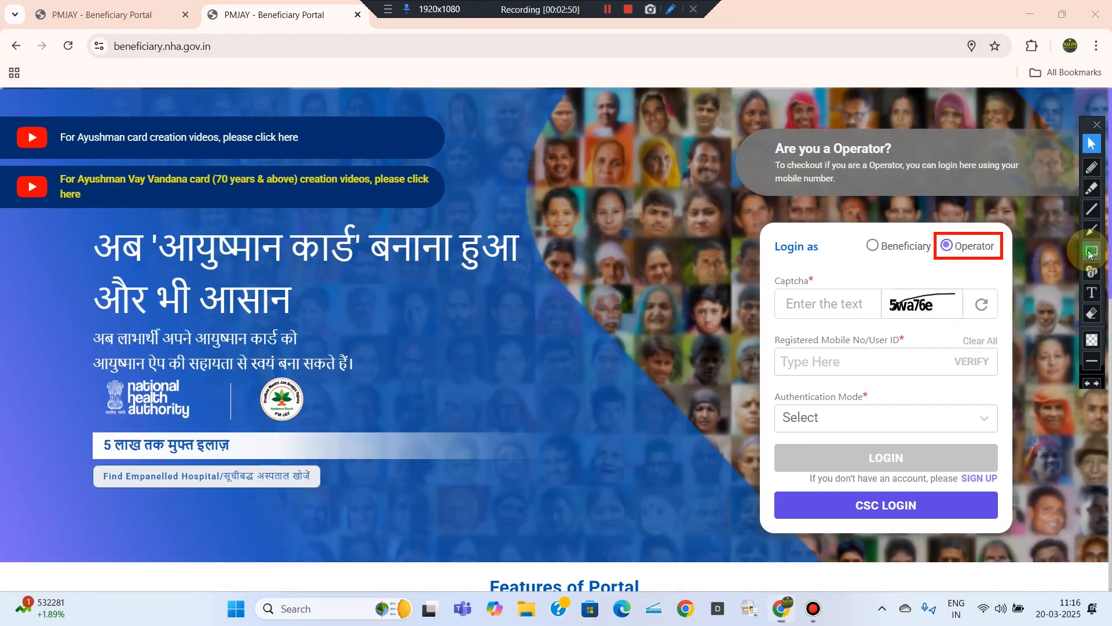
left_click_drag(970, 473, 1005, 488)
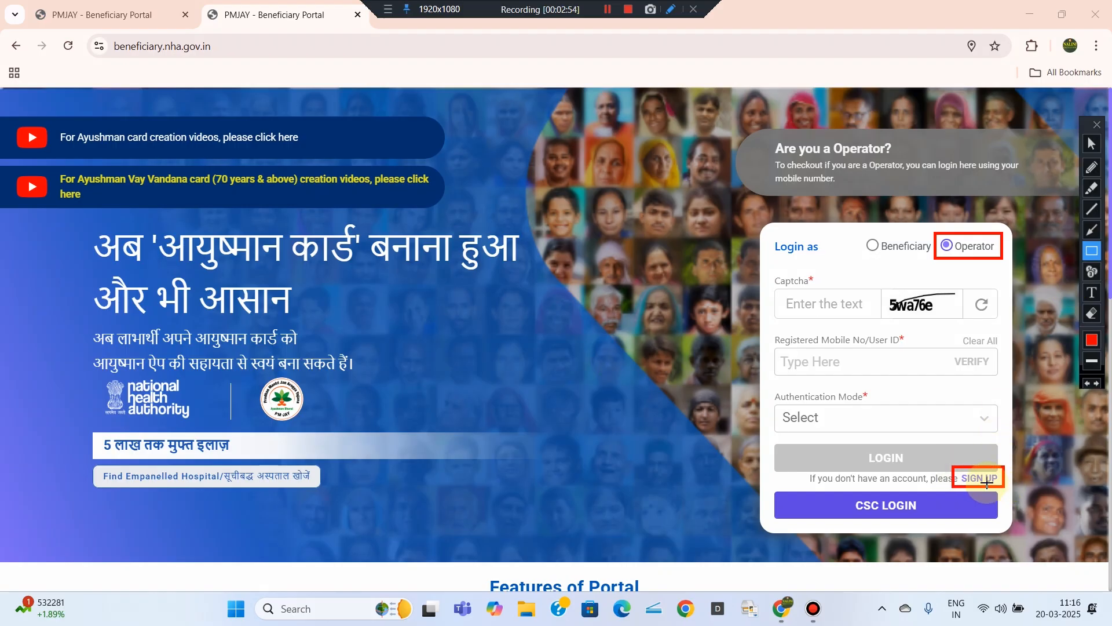
left_click(1091, 143)
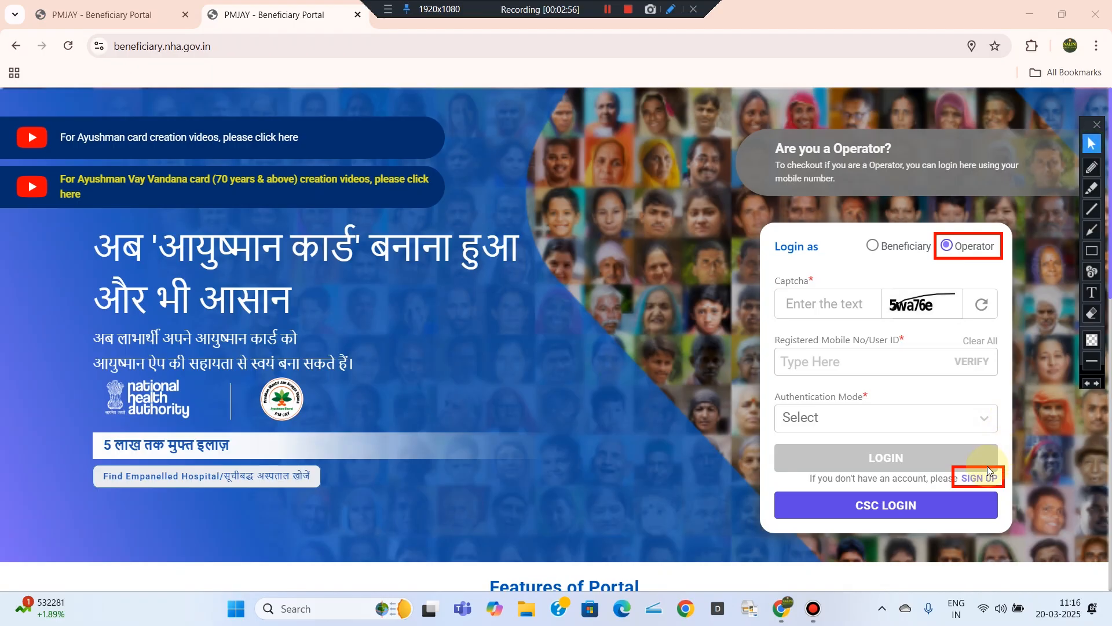
left_click(978, 479)
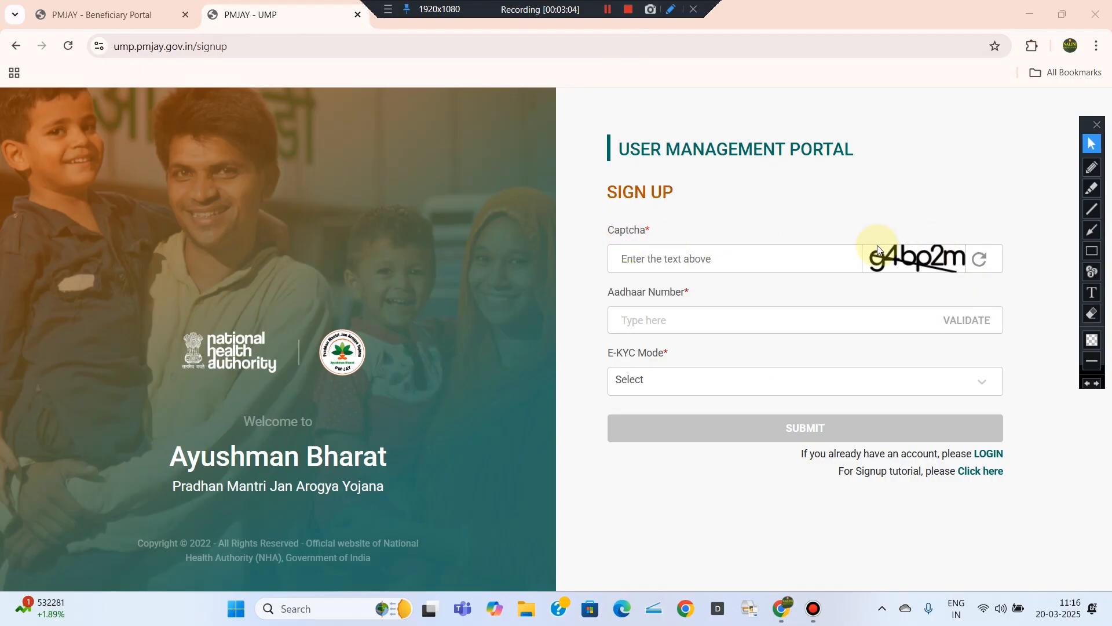
Step: Enter the captcha text and an Aadhaar number on the sign-up form
left_click(1092, 251)
left_click_drag(858, 235, 972, 281)
mouse_move(599, 242)
left_mouse_down()
mouse_move(762, 258)
mouse_move(777, 270)
left_mouse_up()
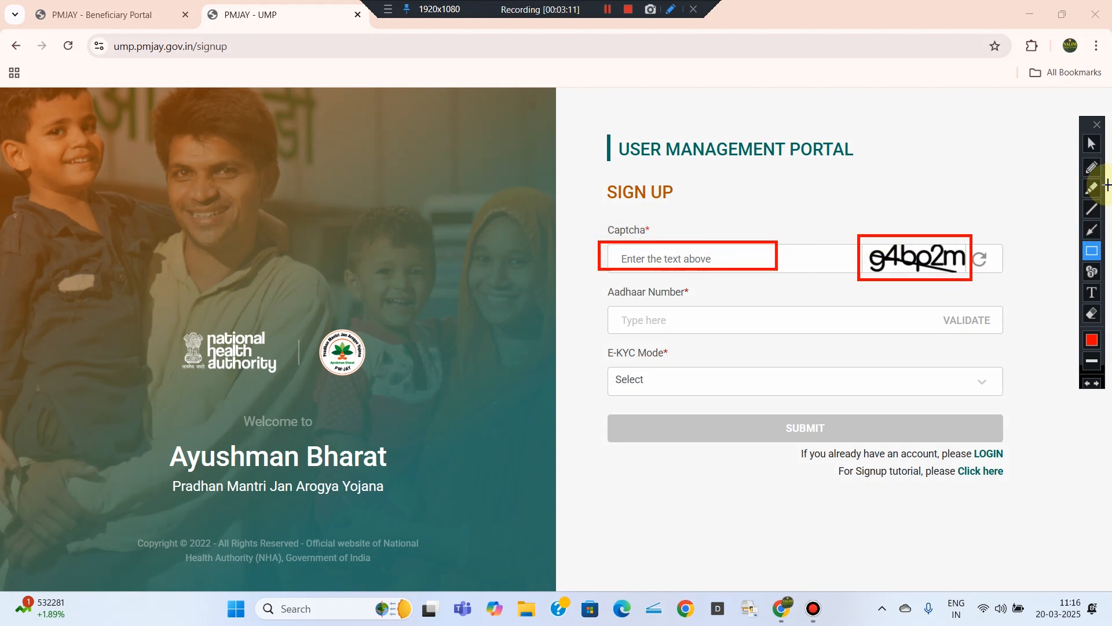
mouse_move(585, 281)
left_mouse_down()
mouse_move(809, 326)
mouse_move(1020, 339)
left_mouse_up()
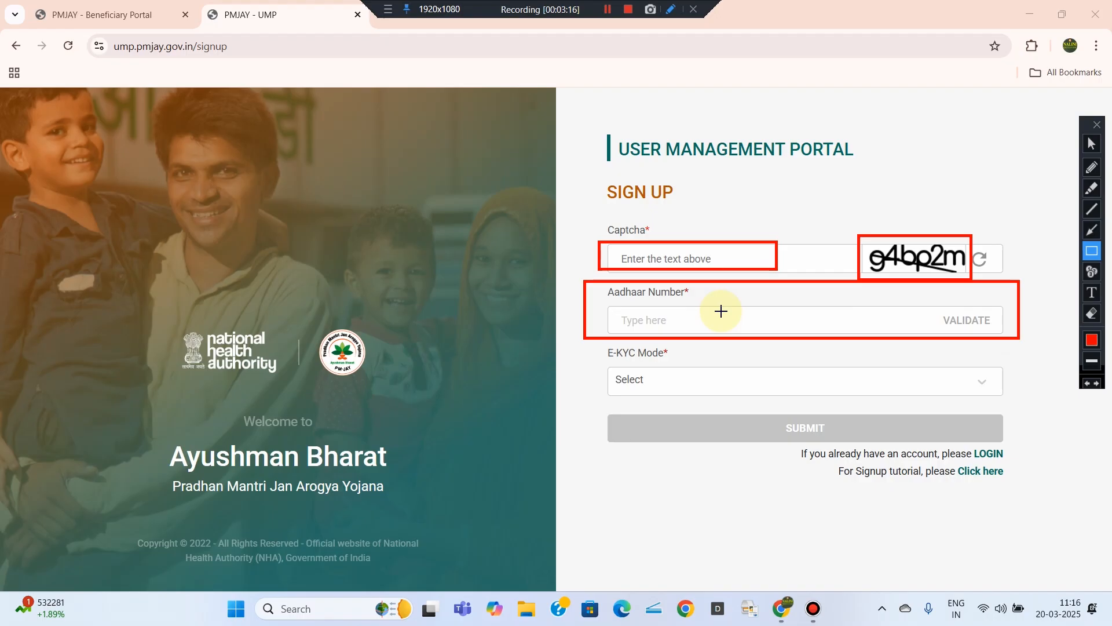
mouse_move(596, 347)
left_mouse_down()
mouse_move(807, 371)
mouse_move(927, 412)
mouse_move(1005, 405)
left_mouse_up()
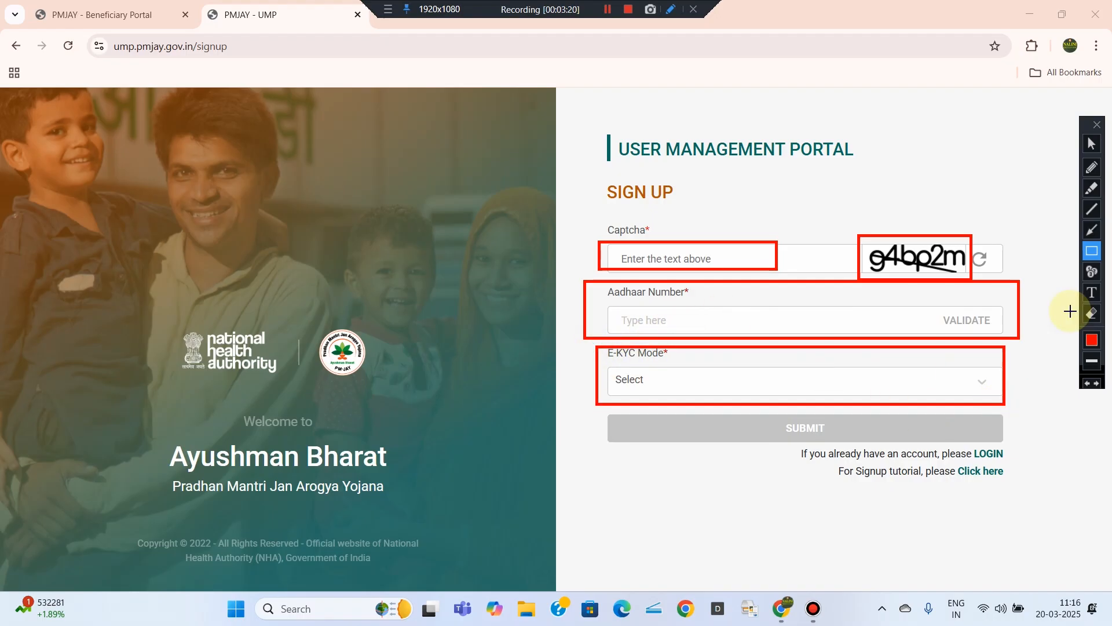
left_click(1092, 144)
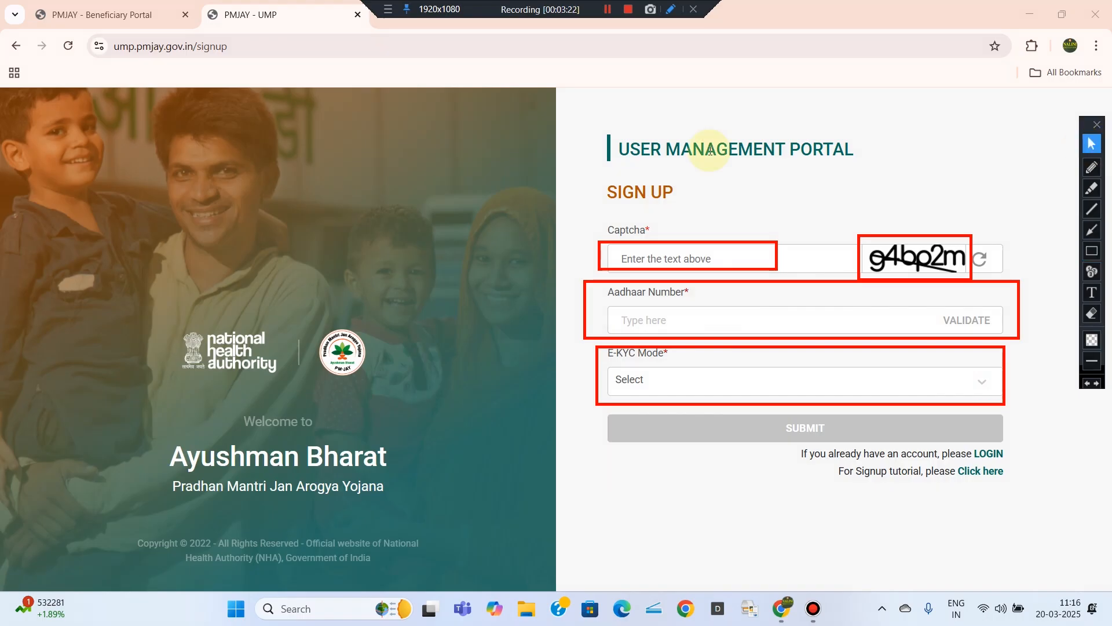
left_click(607, 9)
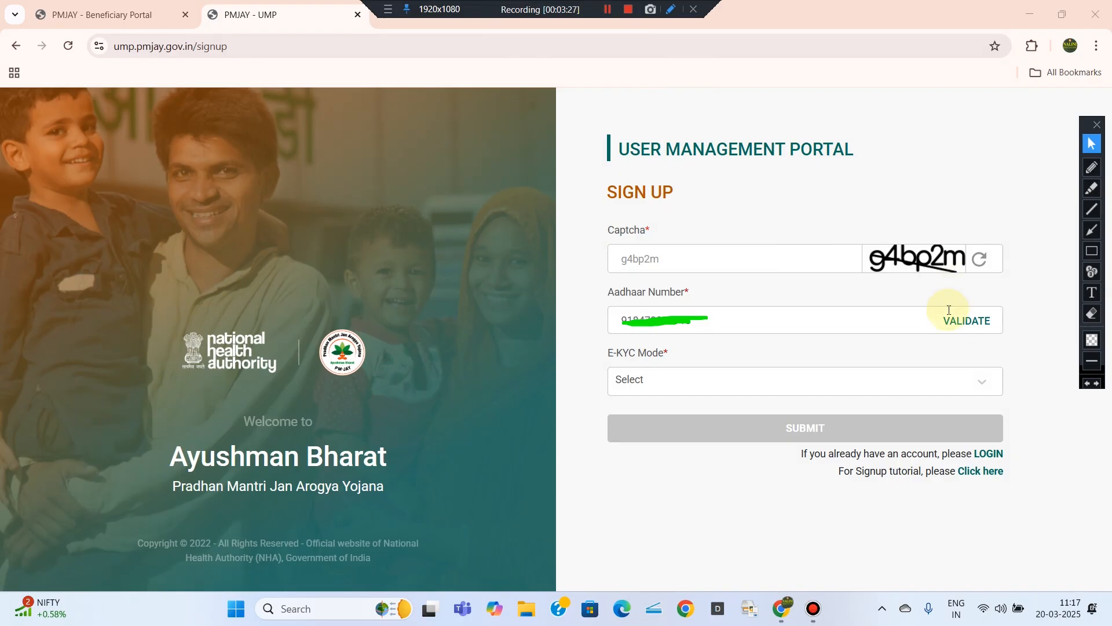
Step: Validate the Aadhaar number, enter captcha 'rh', and choose Aadhaar OTP as the e-KYC mode
left_click(972, 328)
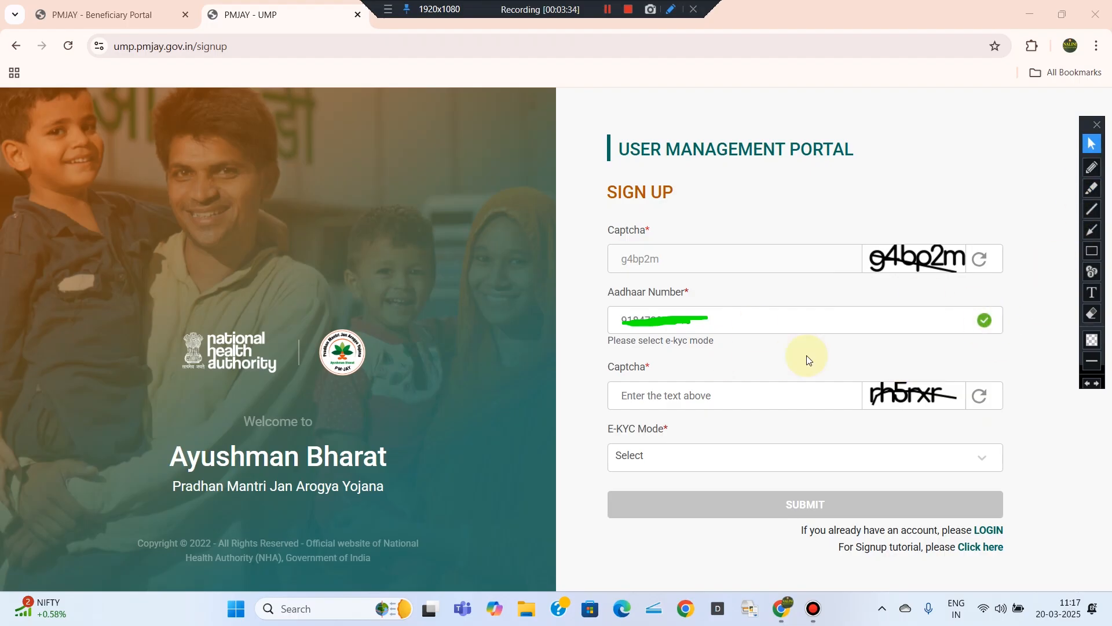
left_click(705, 397)
type("rh5rxr")
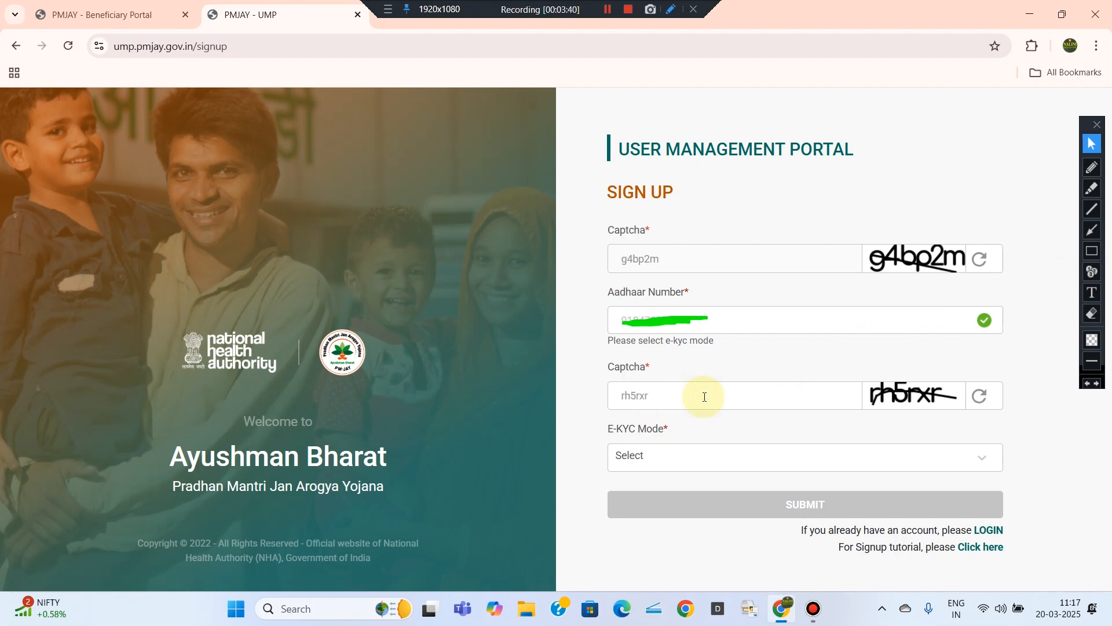
left_click(641, 456)
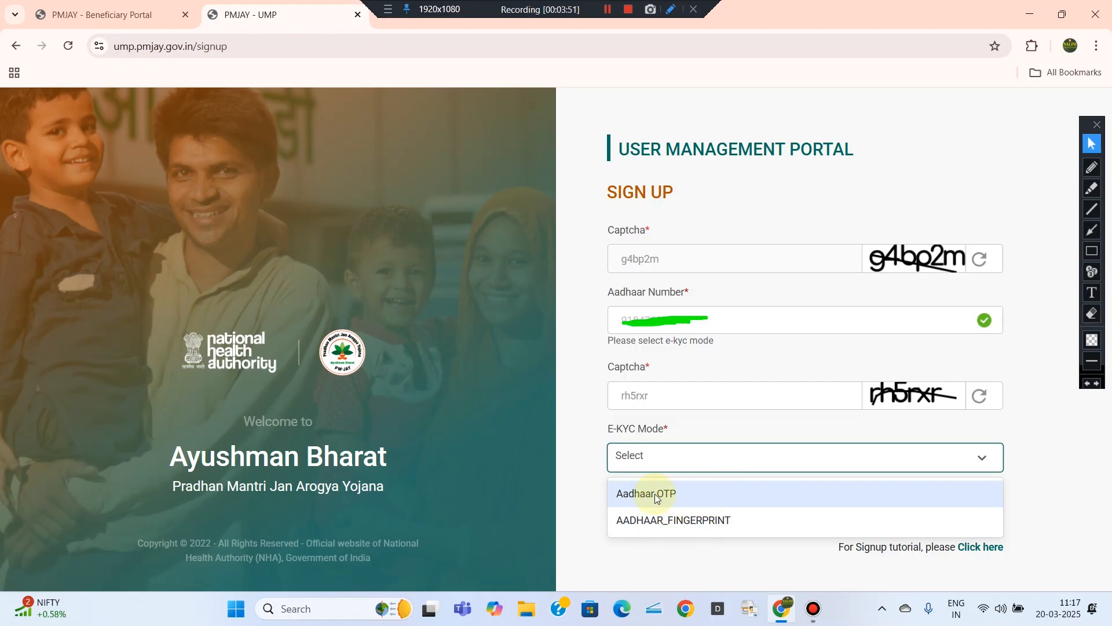
left_click(608, 10)
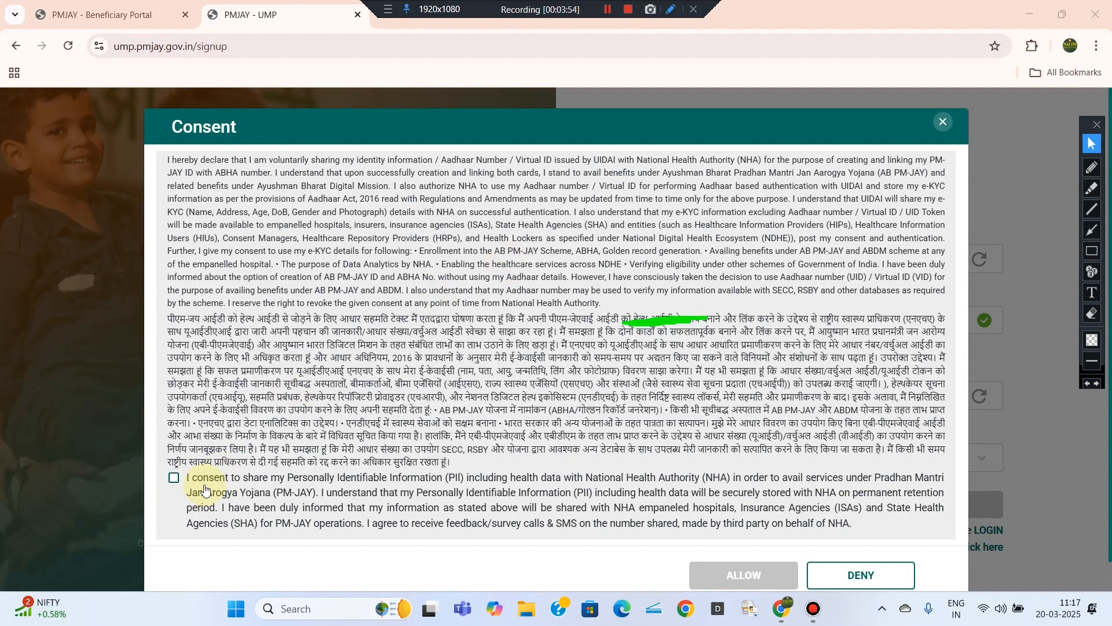
Step: Tick the consent declaration and allow sharing of Aadhaar details
left_click(174, 479)
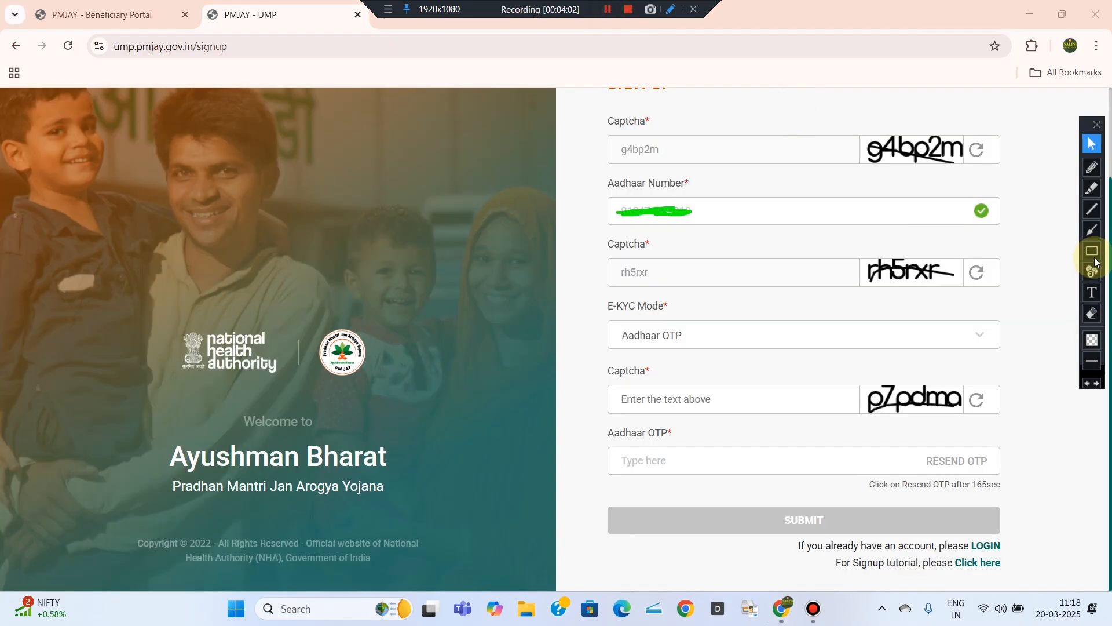
left_click(1092, 253)
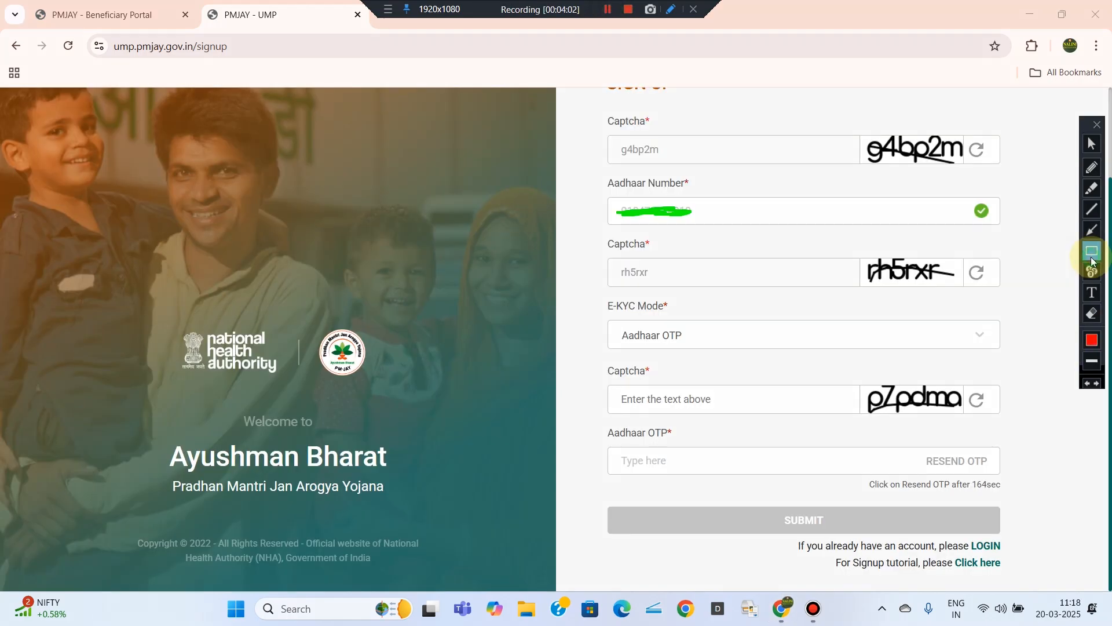
left_click_drag(592, 364, 785, 417)
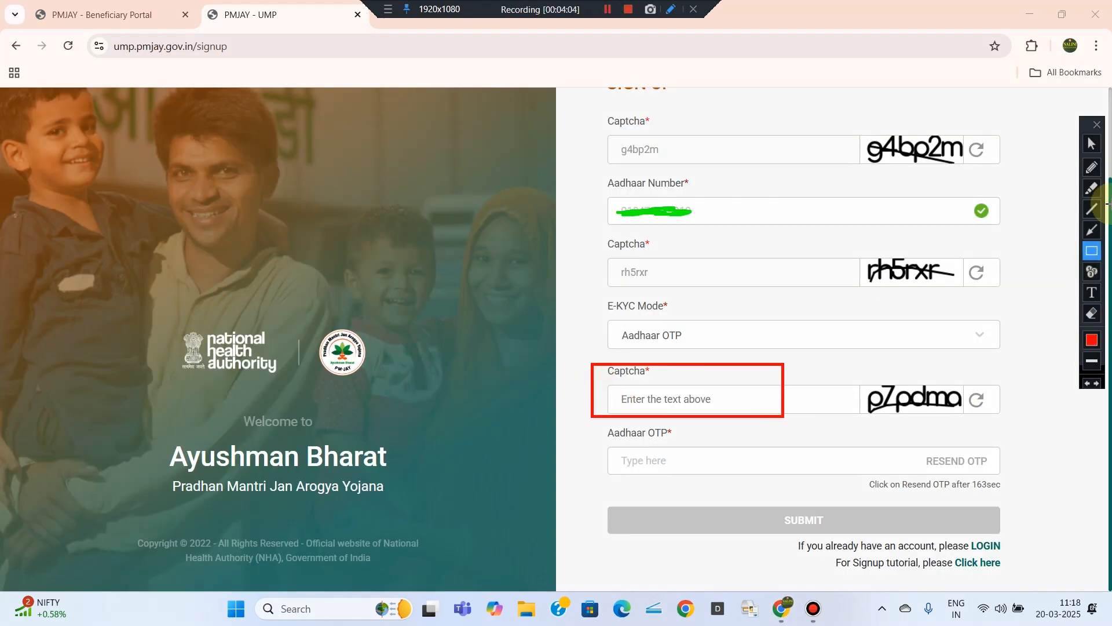
left_click_drag(593, 426, 702, 445)
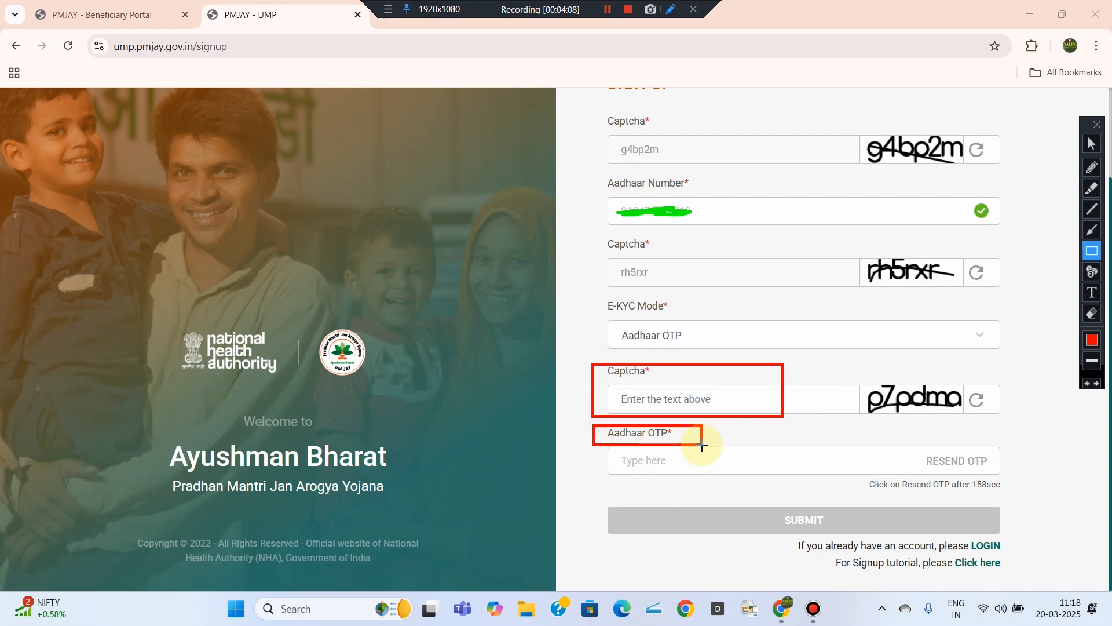
left_click_drag(606, 447, 749, 474)
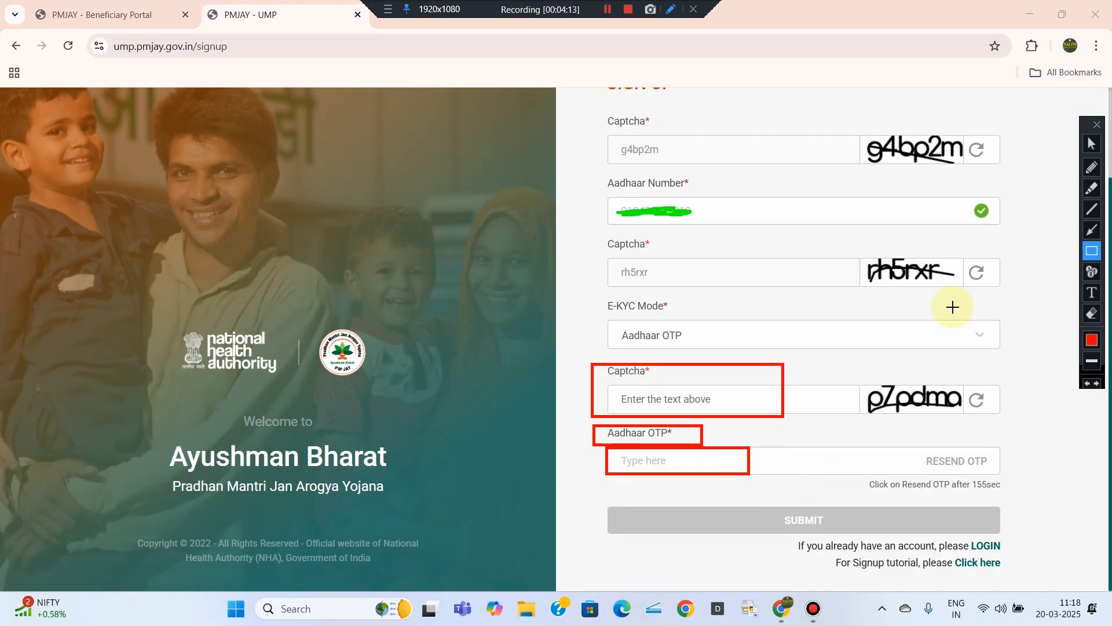
left_click(1092, 144)
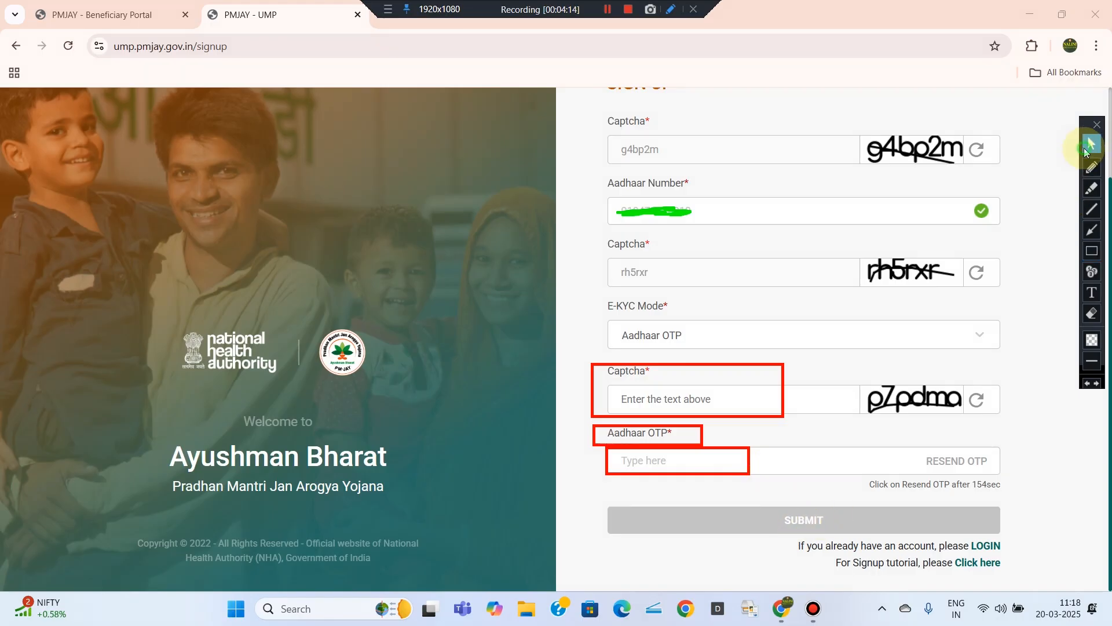
left_click(608, 11)
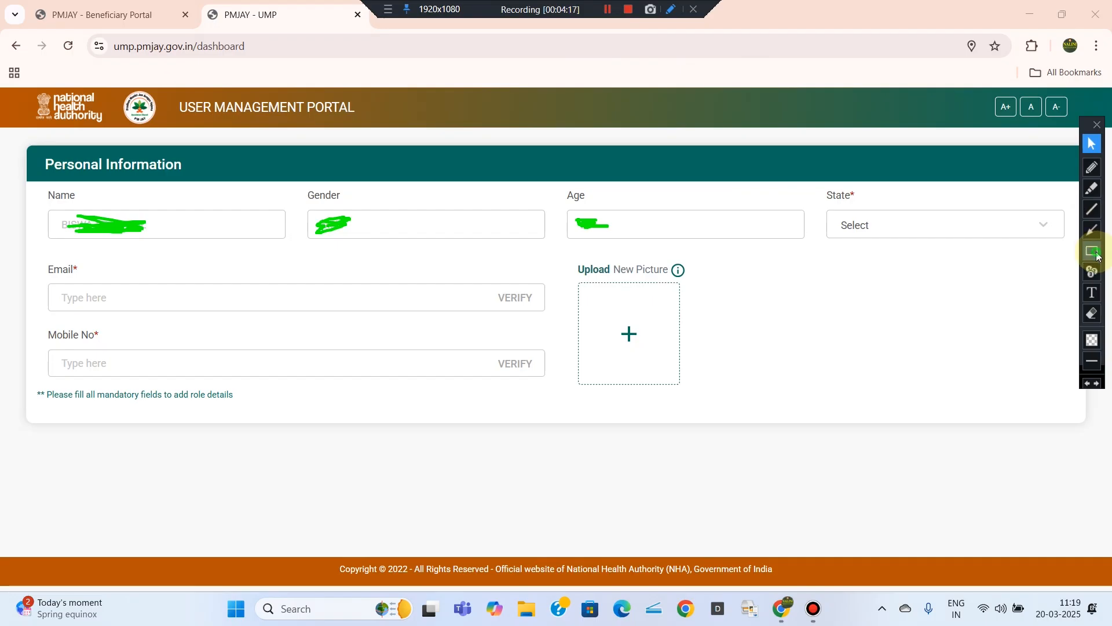
Step: Highlight the fields on the Personal Information form
left_click(1092, 251)
left_click_drag(25, 145, 206, 172)
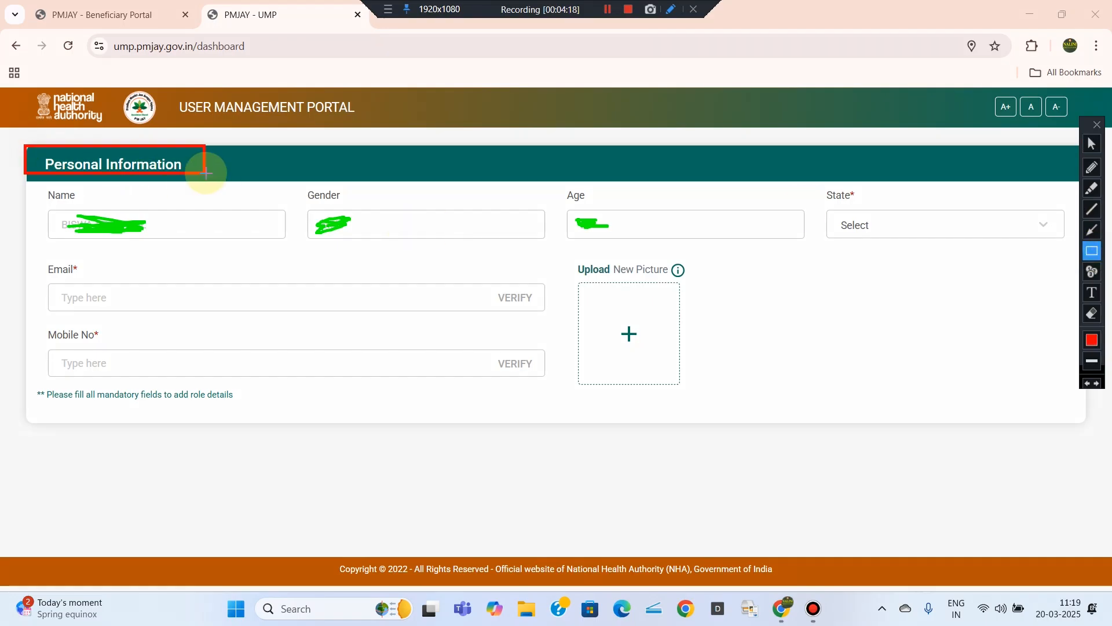
mouse_move(34, 186)
left_mouse_down()
mouse_move(182, 246)
mouse_move(292, 243)
left_mouse_up()
left_click_drag(288, 188, 551, 238)
left_click_drag(556, 186, 749, 241)
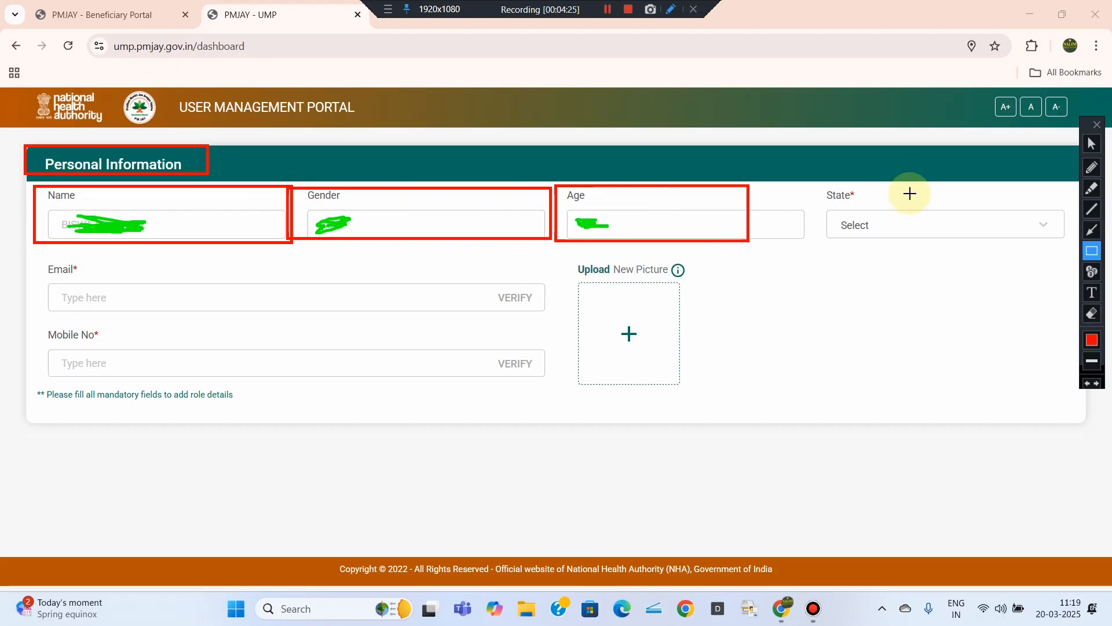
mouse_move(807, 186)
left_mouse_down()
mouse_move(983, 246)
mouse_move(1063, 247)
left_mouse_up()
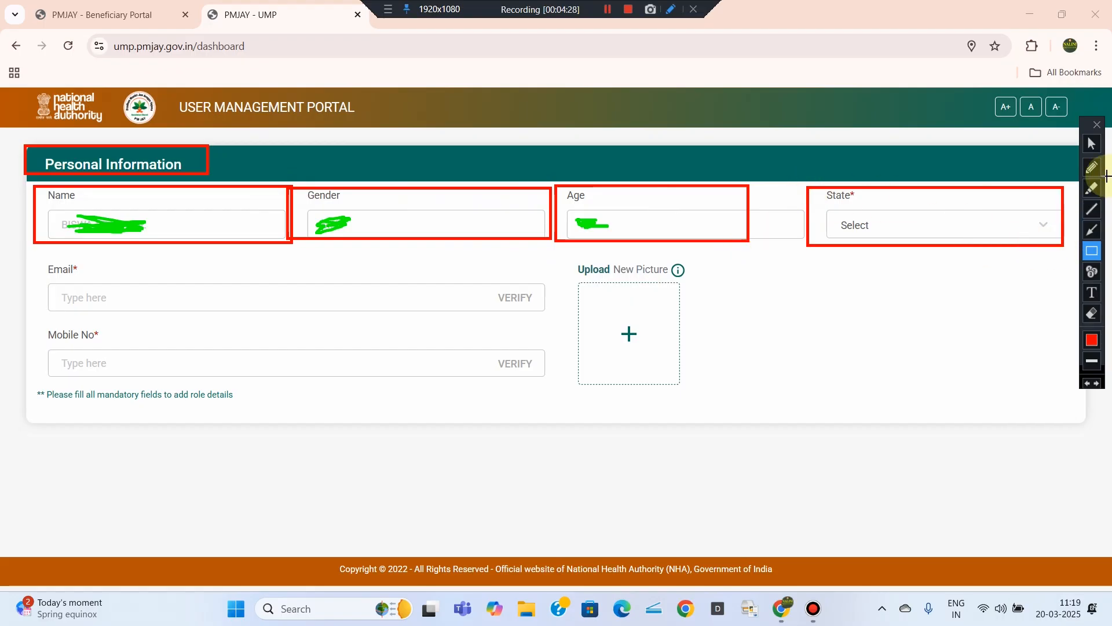
left_click(1092, 143)
Step: Set State to ODISHA, verify the email, and send an OTP to the mobile number
left_click(959, 229)
type("p")
key("BackSpace")
type("o")
left_click(874, 341)
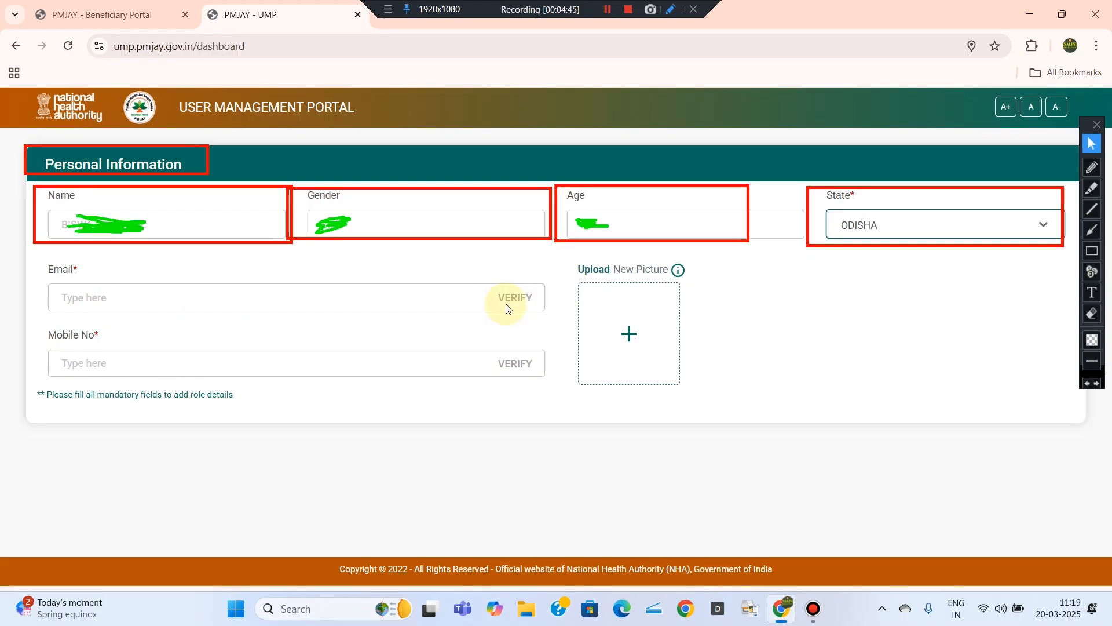
left_click(606, 10)
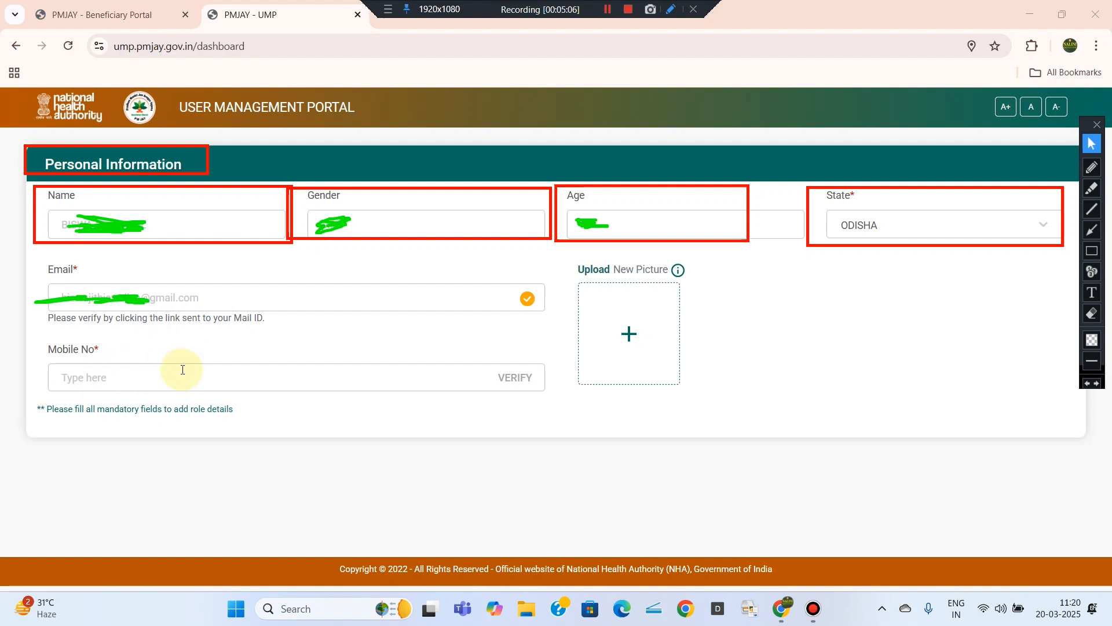
left_click(604, 12)
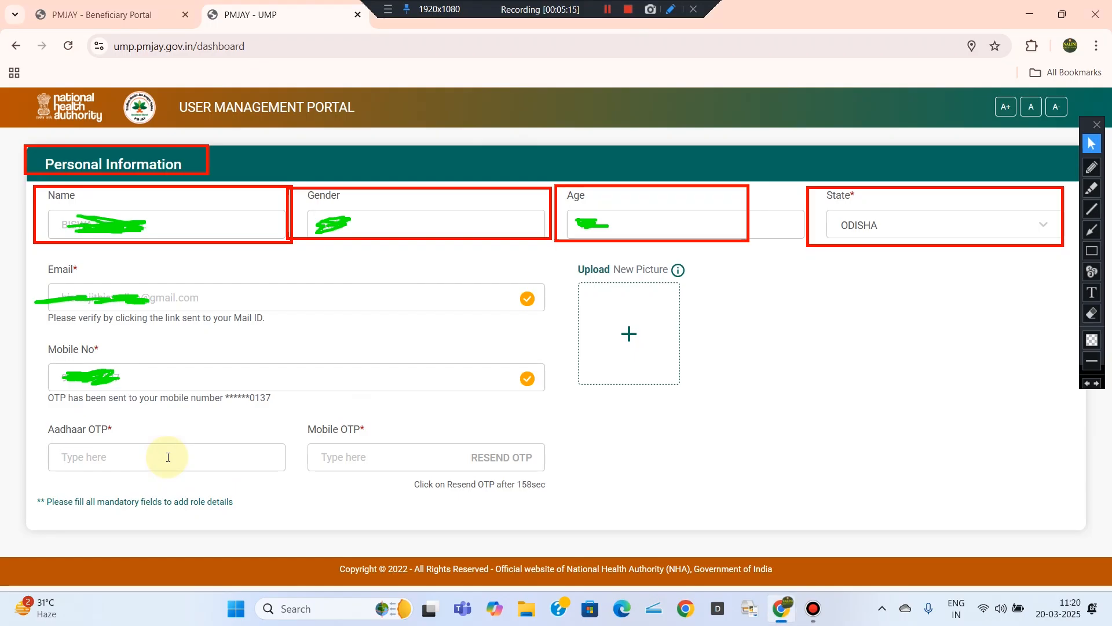
Step: Enter the received Aadhaar OTP and Mobile OTP codes so both verify
left_click(168, 457)
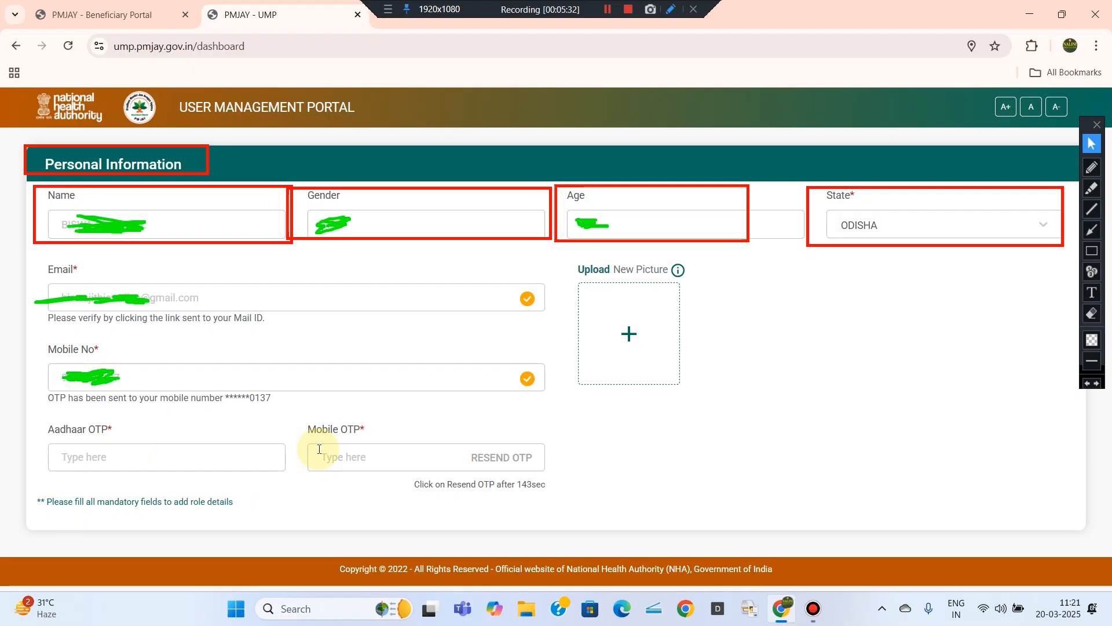
left_click(398, 450)
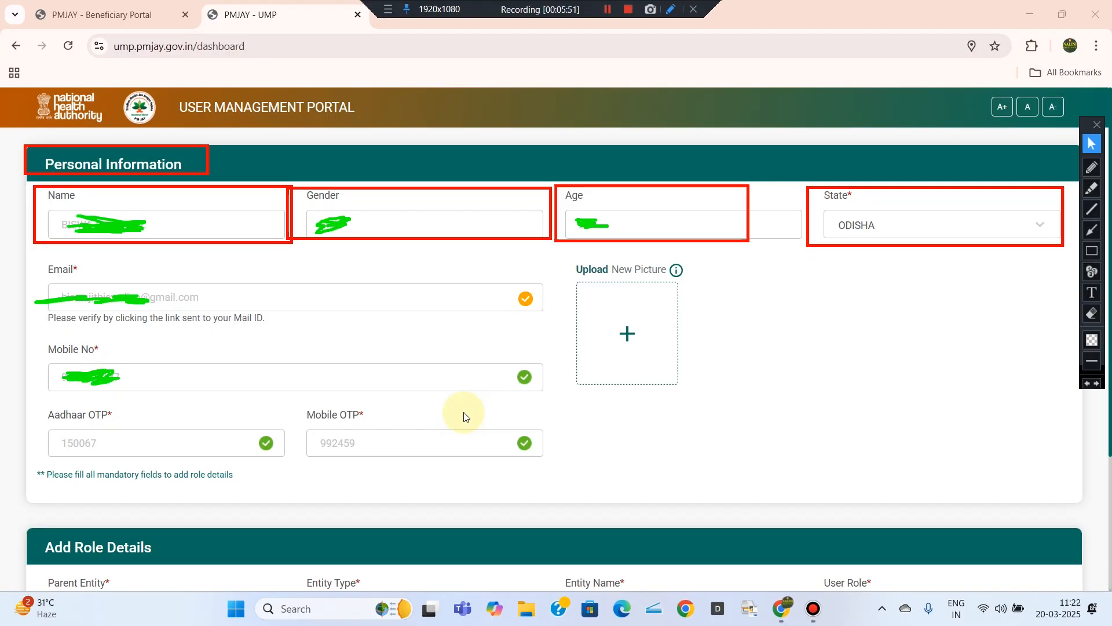
Step: Scroll down to the Add Role Details section
left_click(607, 9)
scroll(629, 359, "down", 3)
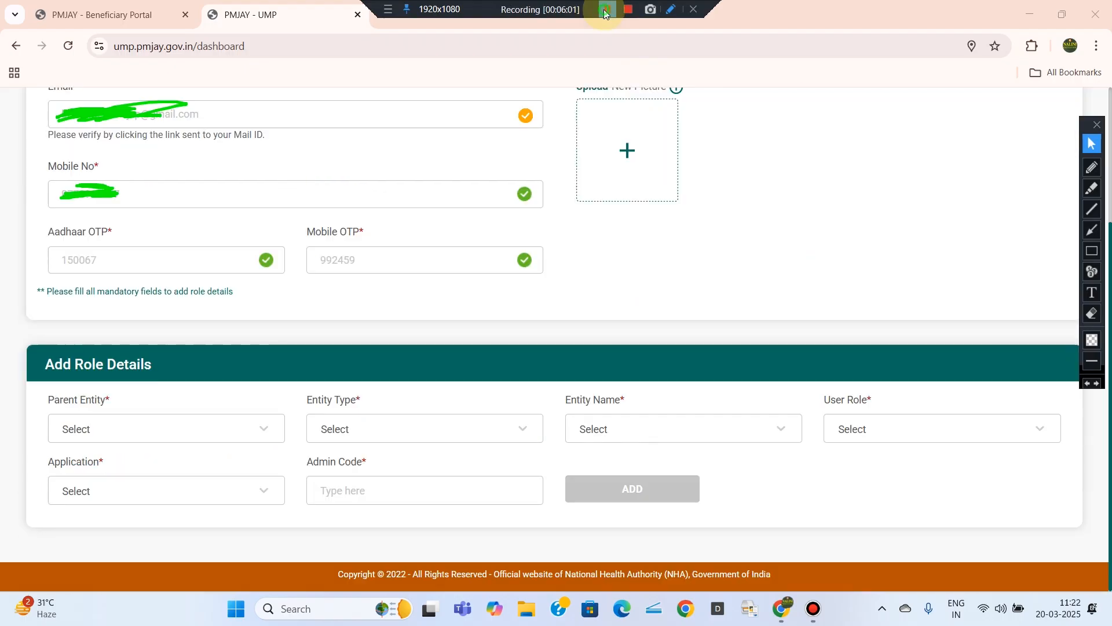
left_click(1091, 253)
mouse_move(30, 352)
left_mouse_down()
mouse_move(182, 397)
mouse_move(191, 380)
left_mouse_up()
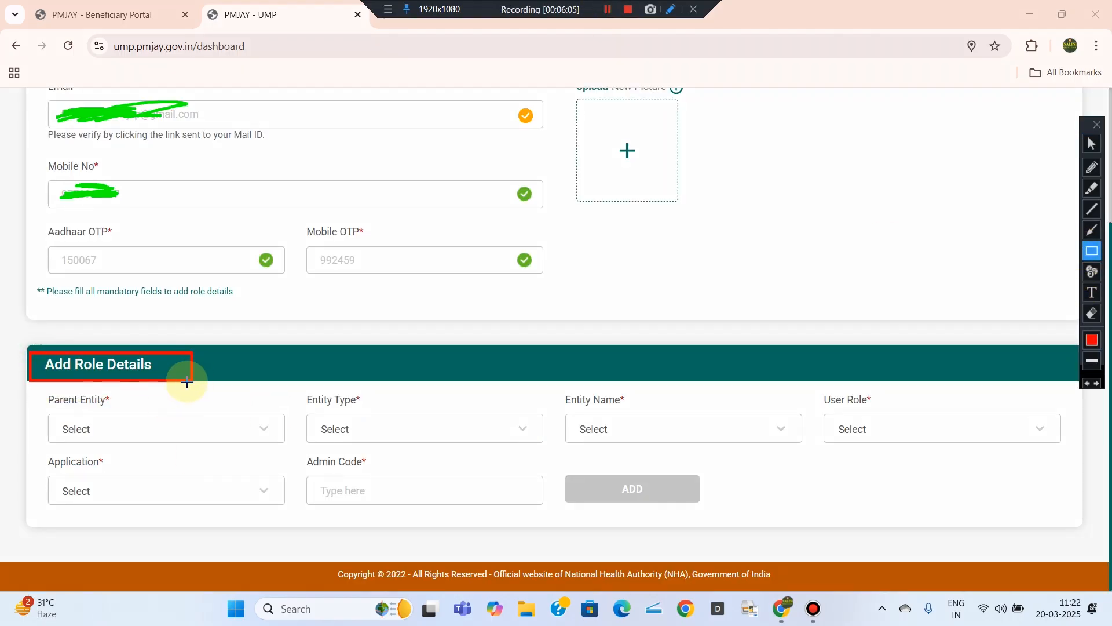
mouse_move(39, 394)
left_mouse_down()
mouse_move(233, 425)
mouse_move(287, 447)
left_mouse_up()
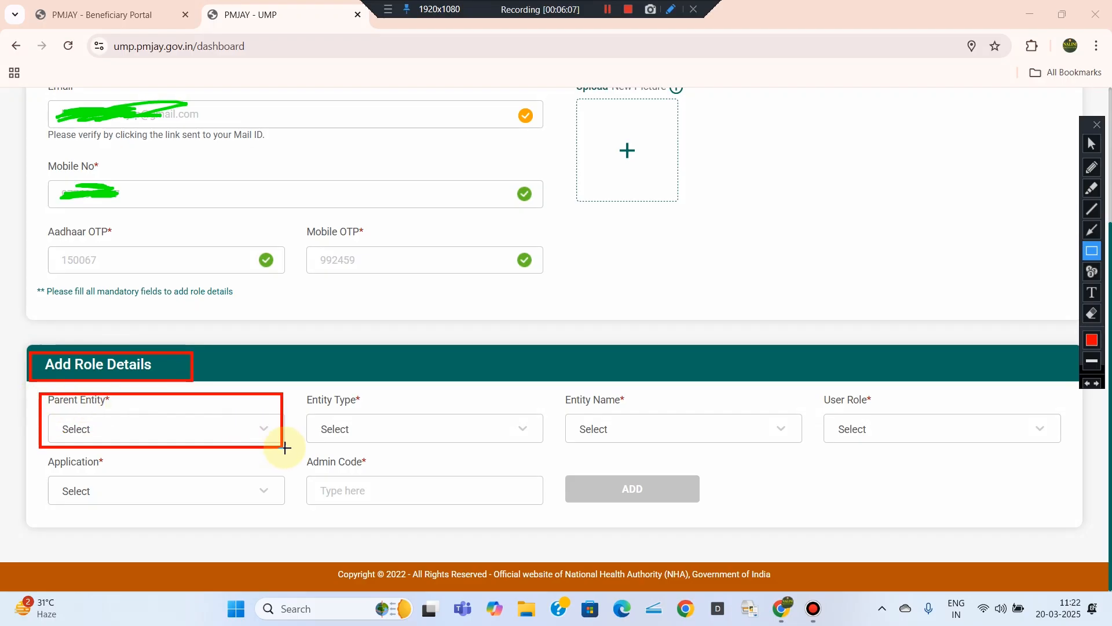
left_click(1093, 145)
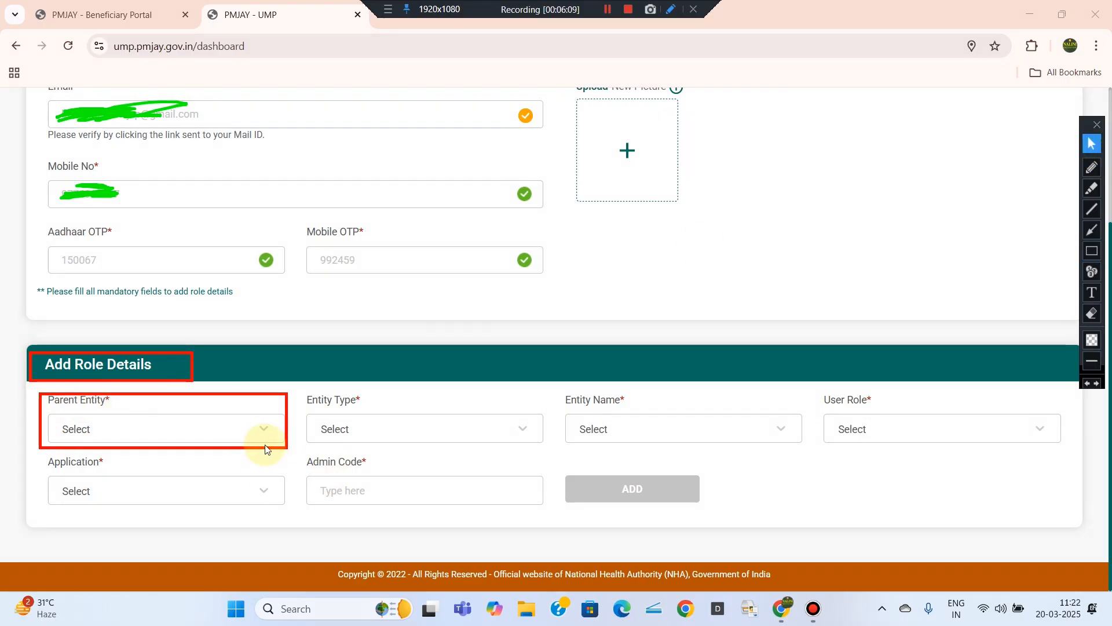
Step: Set the Parent Entity to SHA Odisha
left_click(260, 430)
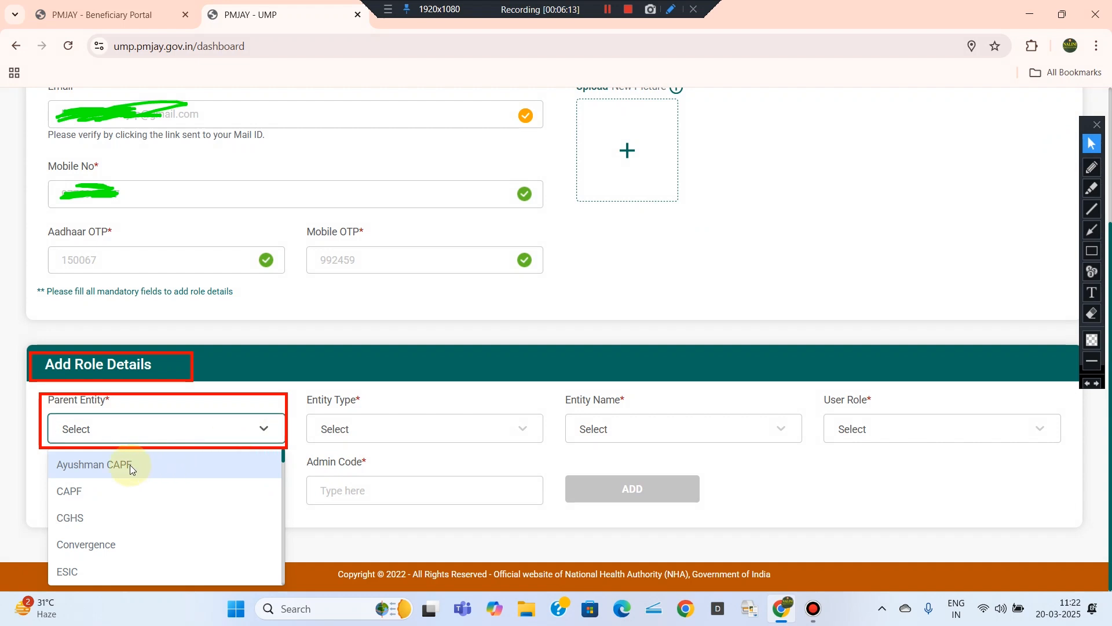
key("Down")
key("Down")
key("Up")
key("Up")
key("Down")
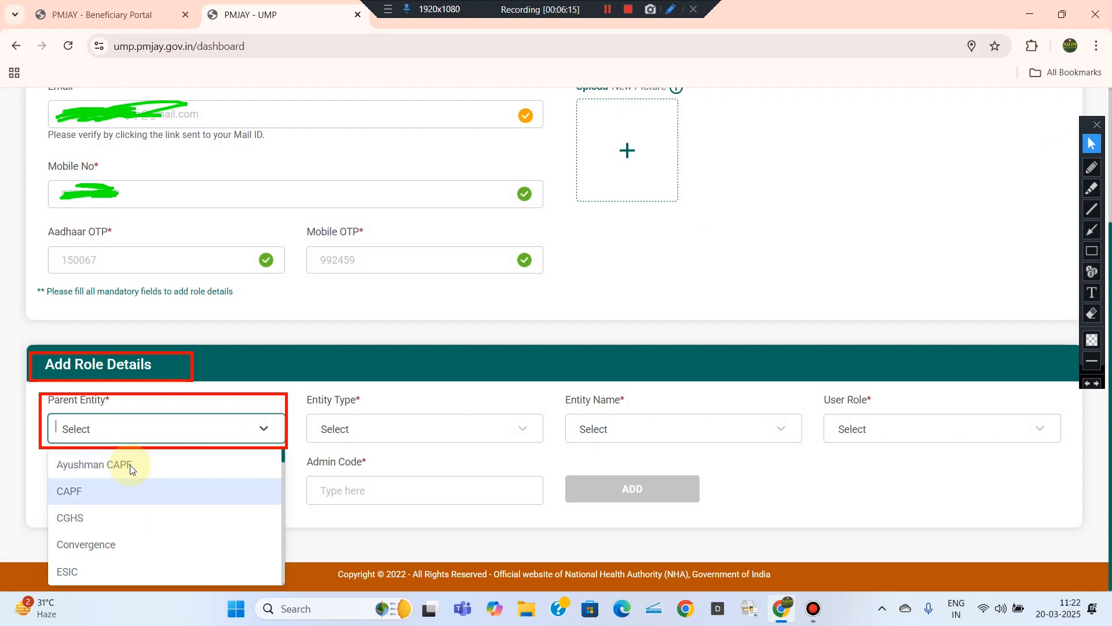
key("Down")
key("Down")
key("Down")
key("Up")
key("Up")
key("Up")
key("Down")
key("Down")
key("Down")
key("Up")
key("Up")
key("Up")
key("Up")
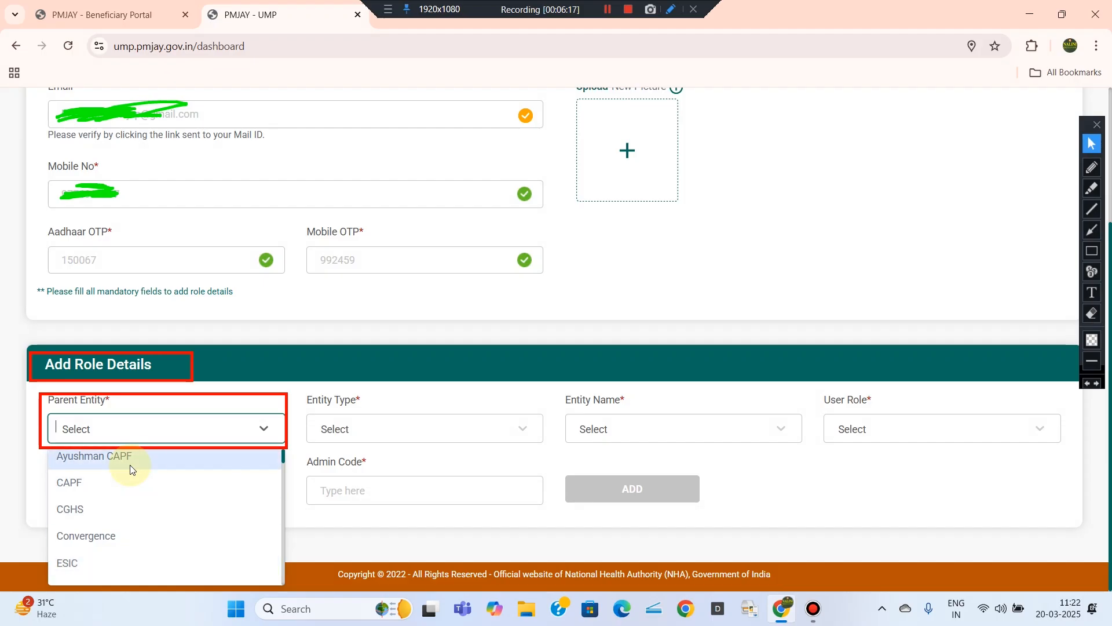
left_click_drag(283, 454, 277, 552)
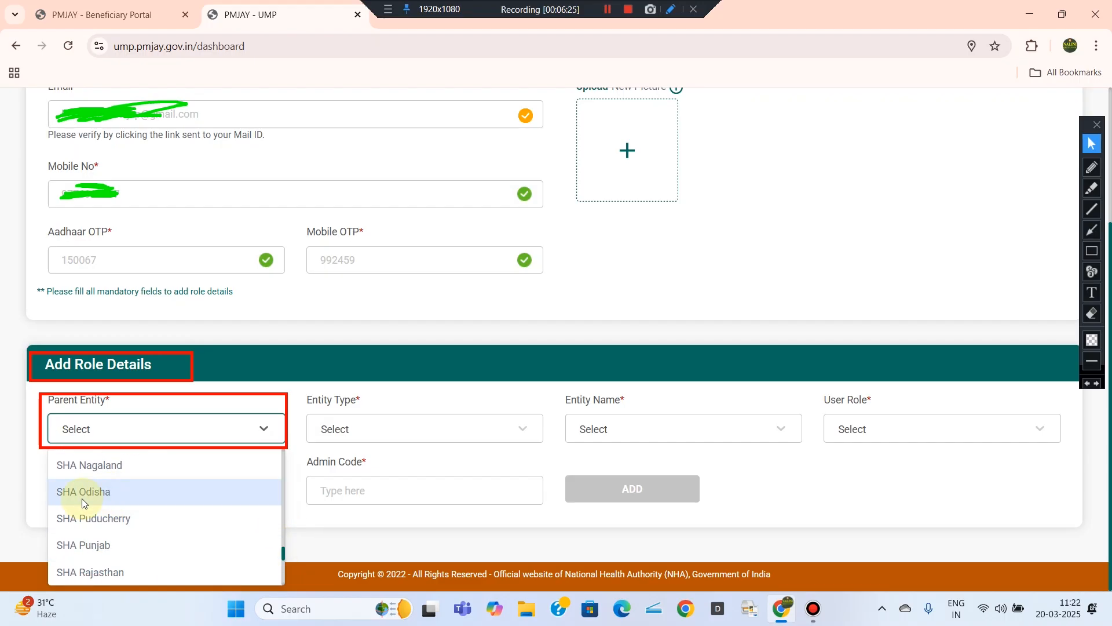
left_click(101, 494)
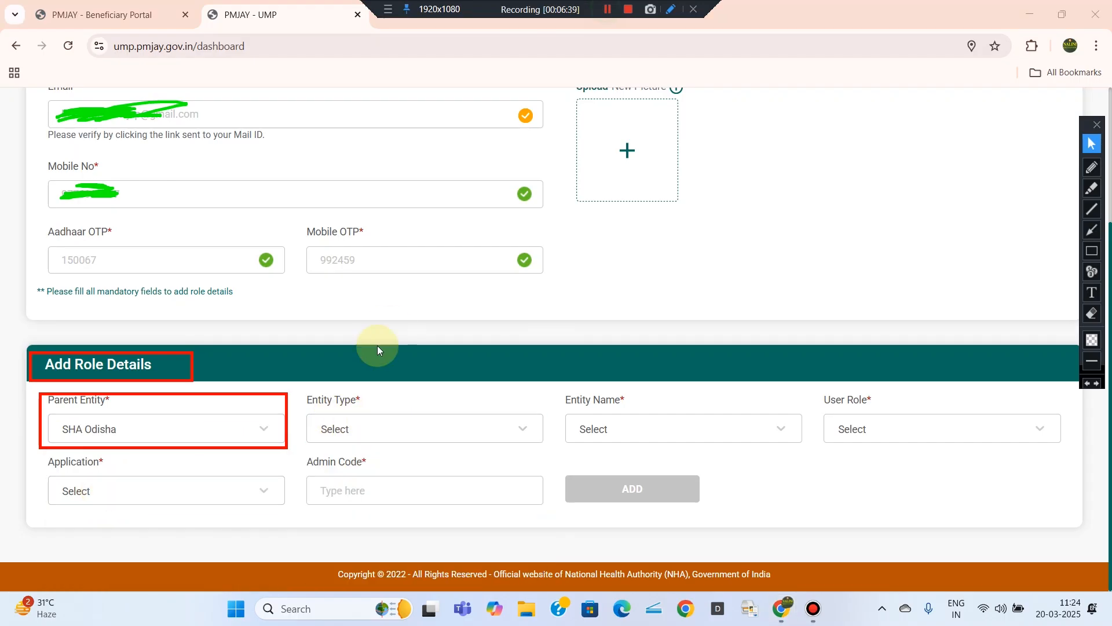
Step: Set Entity Type to Card Creation Agency and Entity Name to CSC
left_click(356, 415)
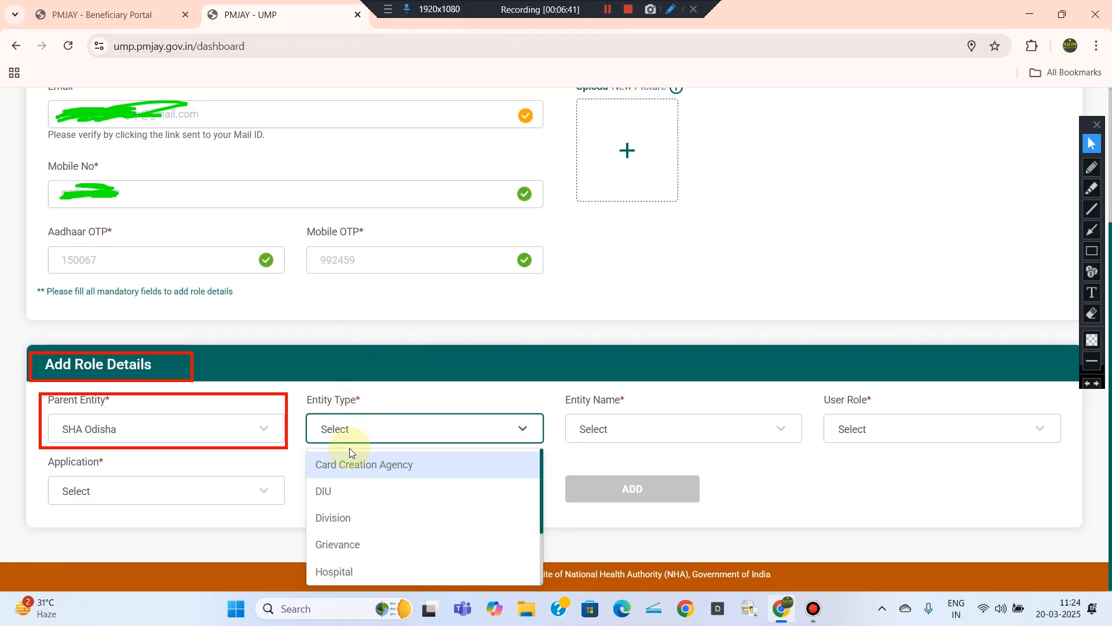
left_click(378, 465)
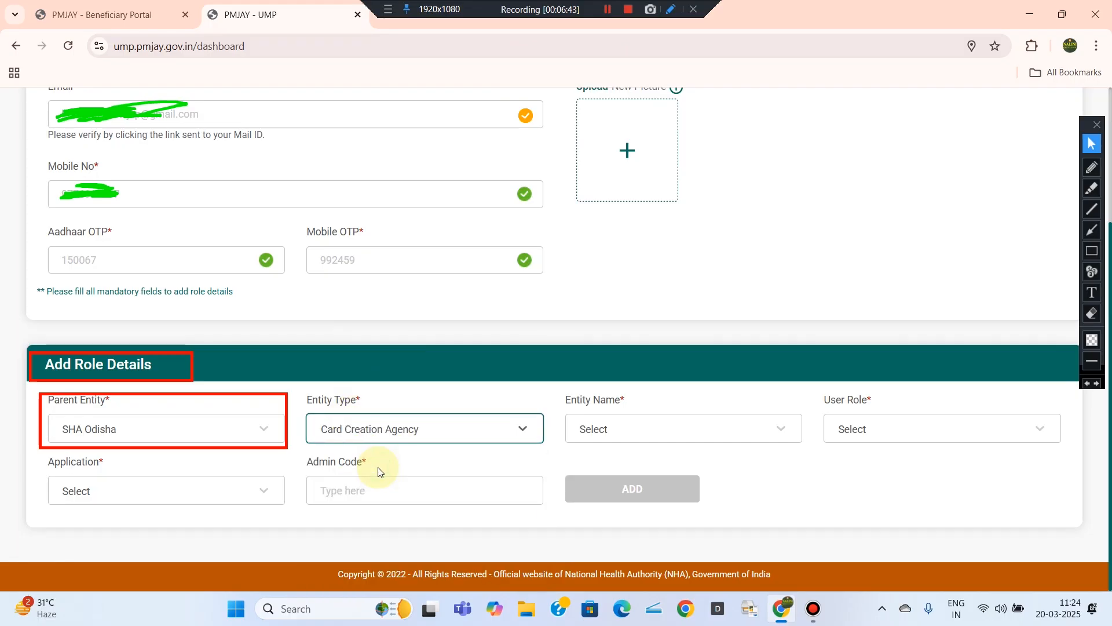
left_click(608, 10)
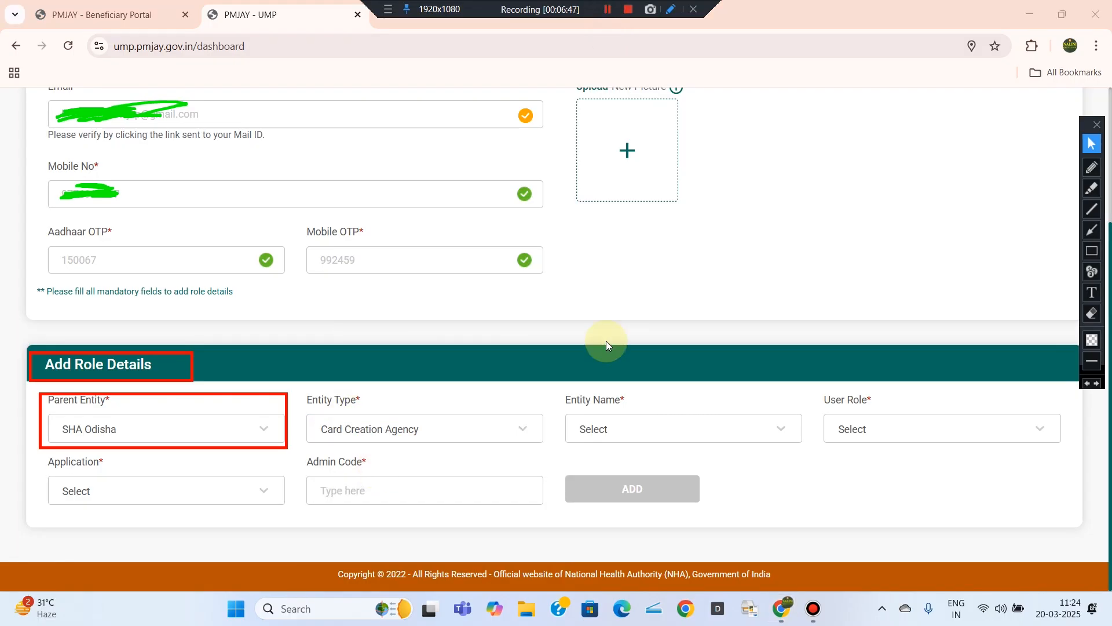
left_click(634, 431)
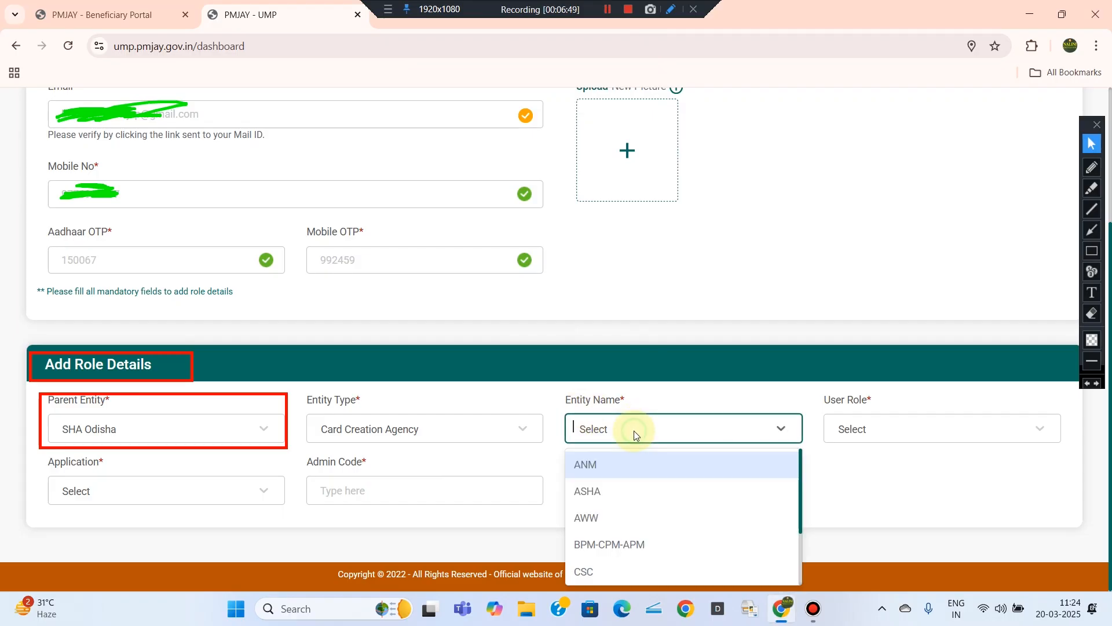
left_click(593, 571)
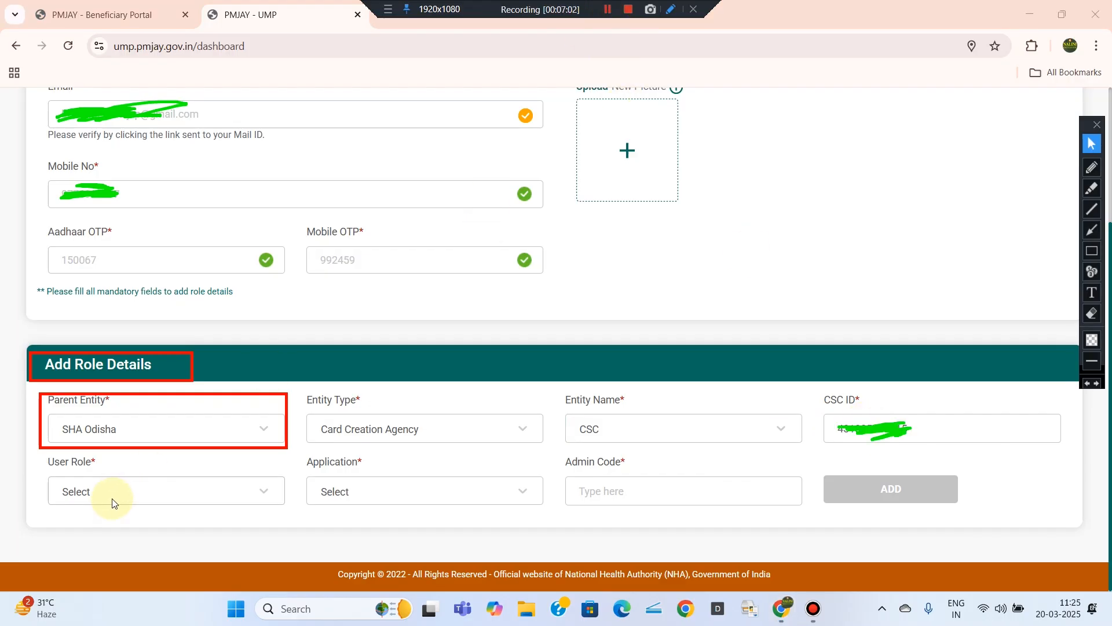
Step: Choose Operator-BIS as the user role
left_click(113, 501)
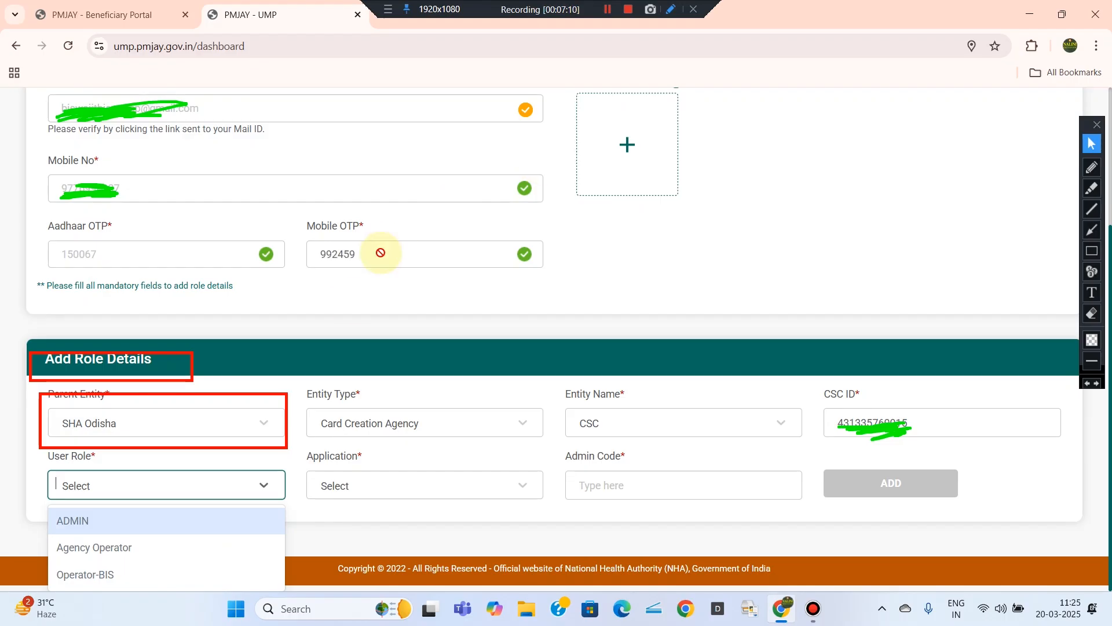
left_click(141, 577)
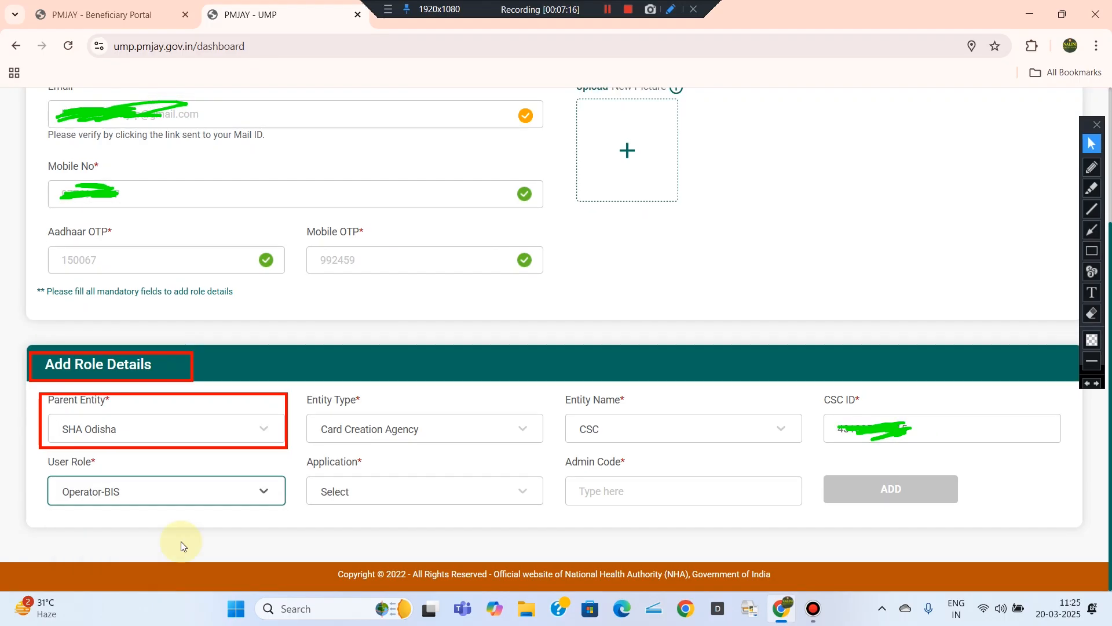
left_click(380, 492)
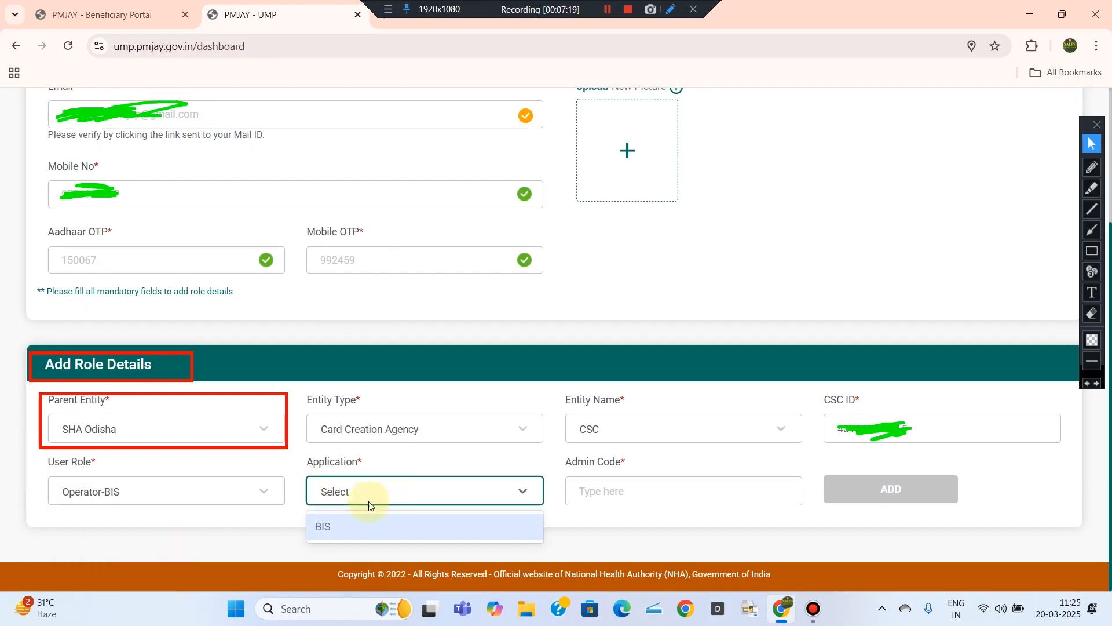
Step: Choose BIS as the application, enter the admin code, and add the Operator-BIS role row
left_click(333, 525)
left_click(614, 491)
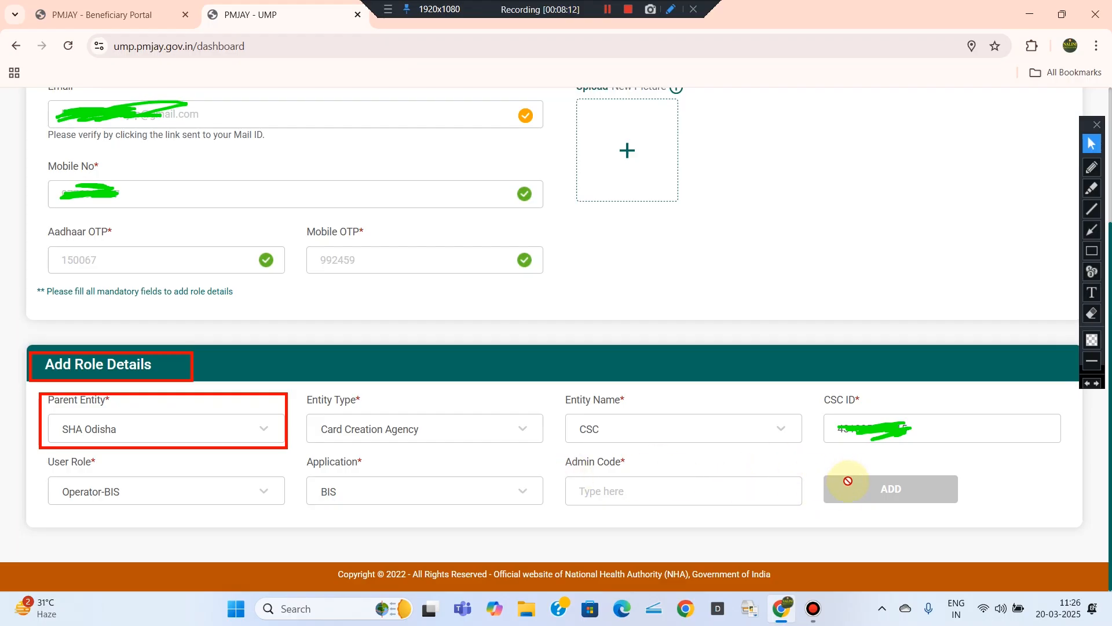
left_click(608, 10)
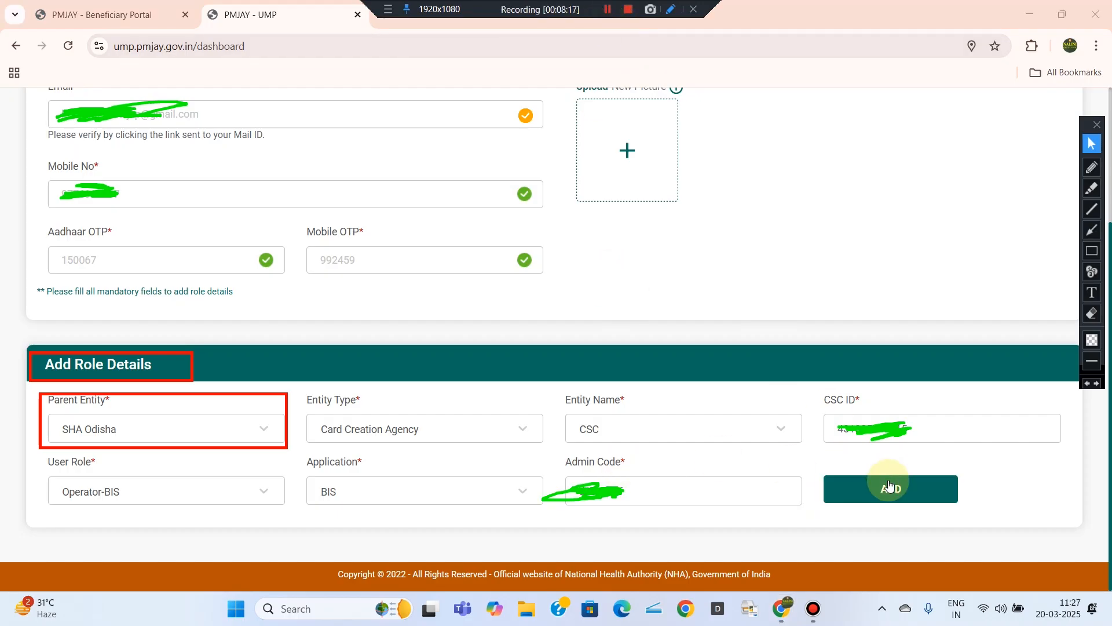
left_click(919, 495)
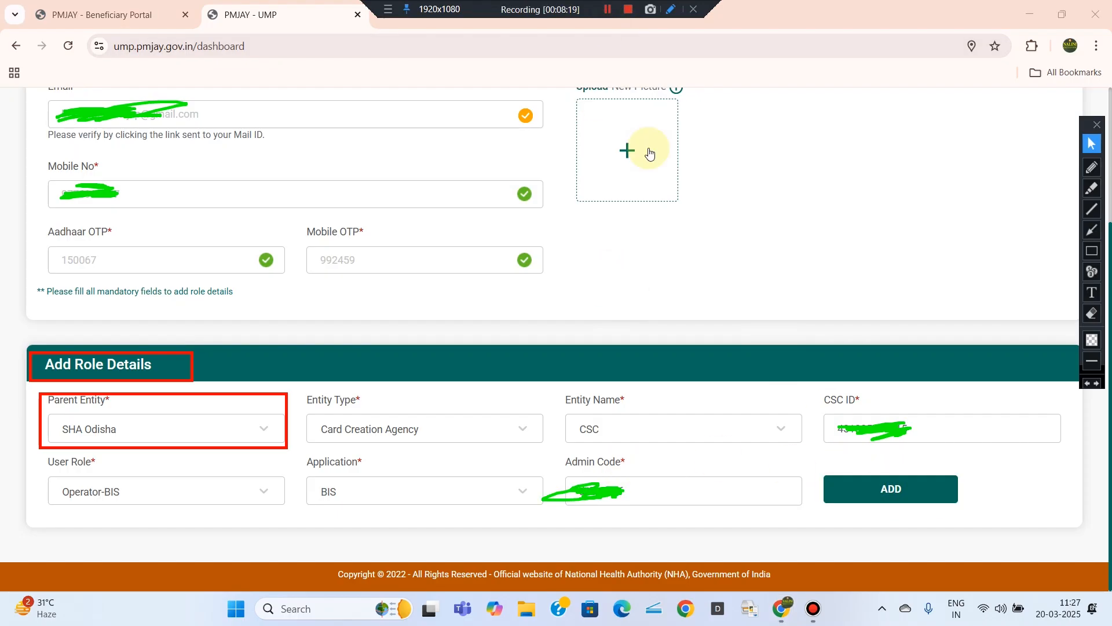
left_click(1092, 251)
left_click_drag(30, 311, 197, 352)
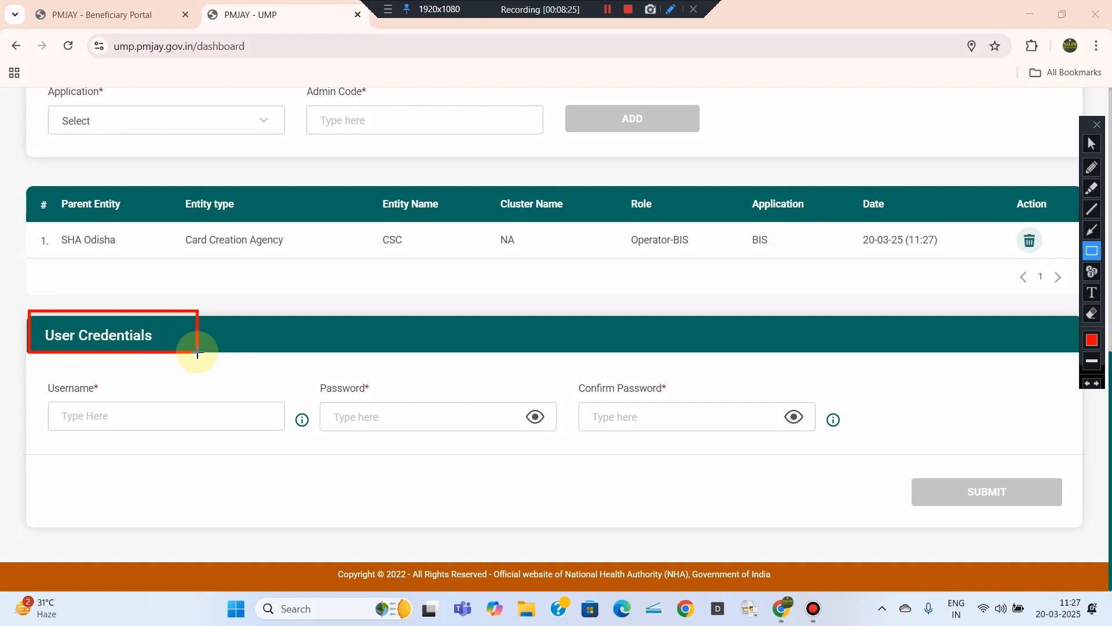
left_click_drag(36, 387, 290, 439)
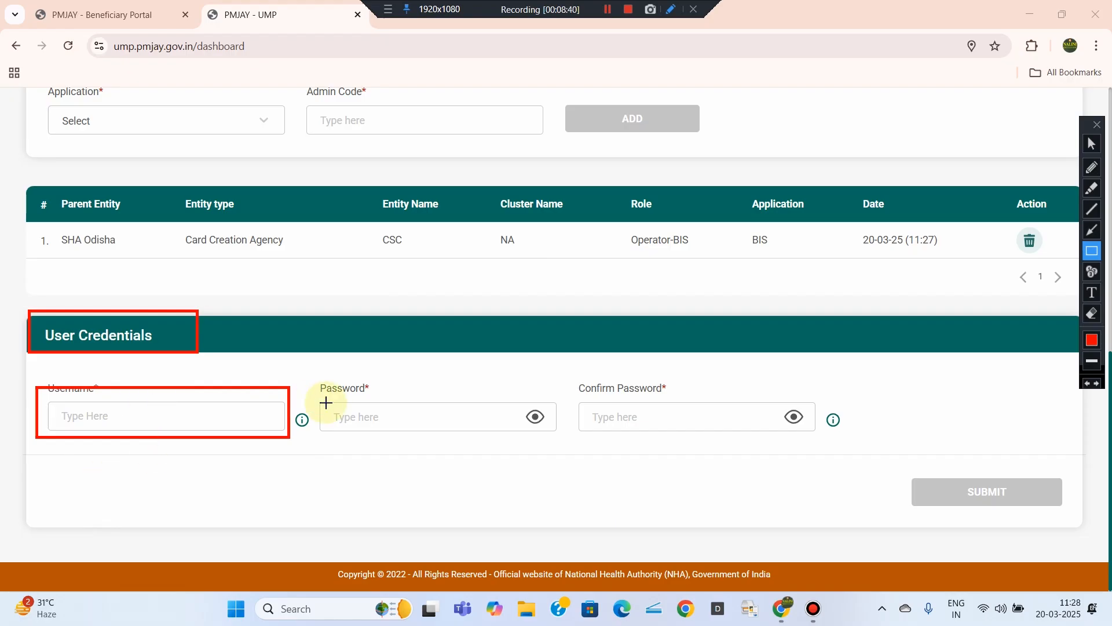
mouse_move(307, 377)
left_mouse_down()
mouse_move(469, 434)
mouse_move(564, 436)
left_mouse_up()
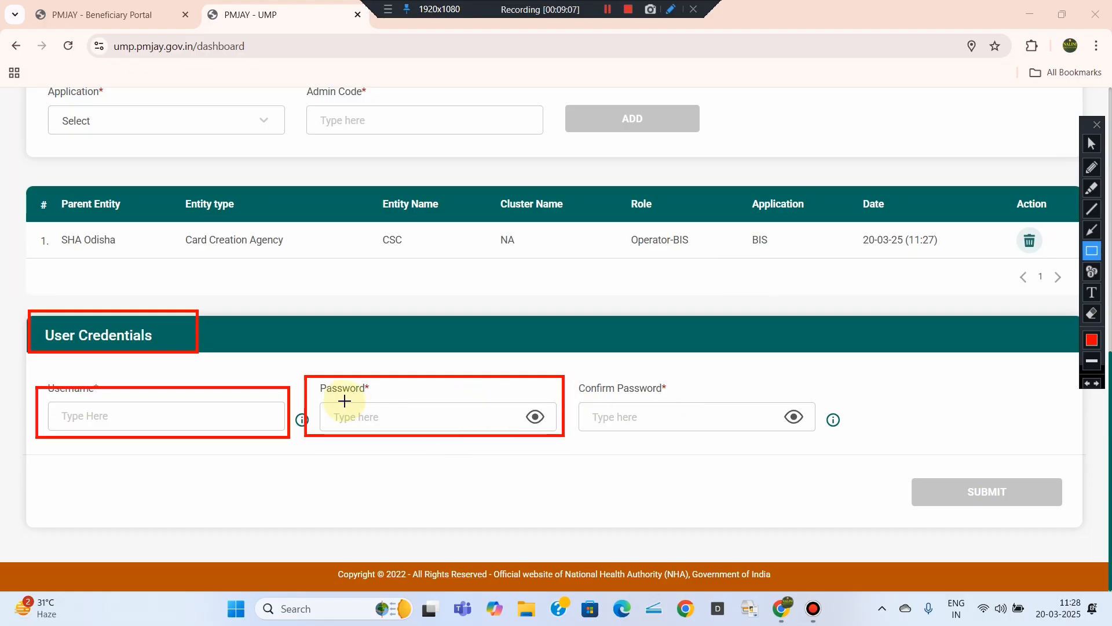
mouse_move(565, 378)
left_mouse_down()
mouse_move(762, 437)
mouse_move(847, 434)
left_mouse_up()
left_click_drag(879, 469, 1089, 512)
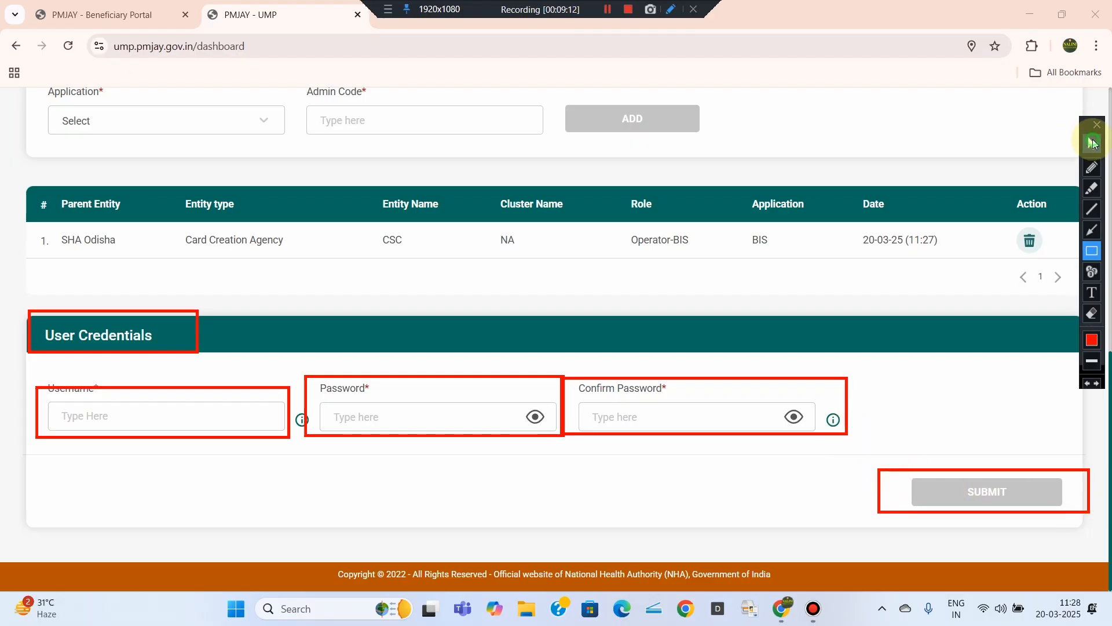
left_click(1092, 143)
Step: Enter the Operator-BIS user's username, password and matching confirmation, then submit them to create the account
left_click(606, 10)
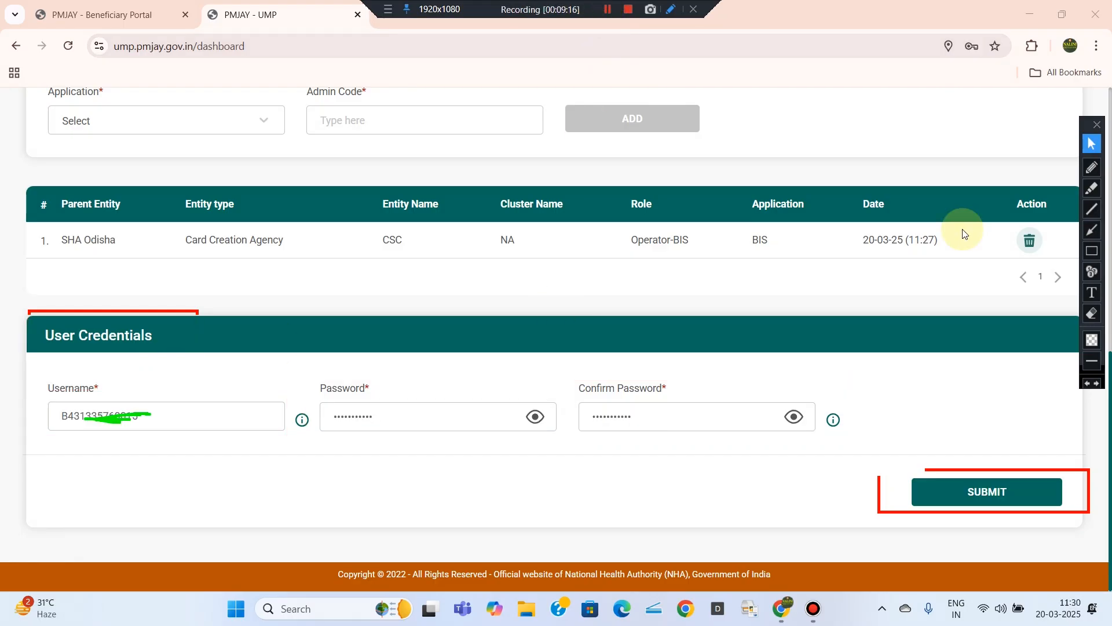
left_click(1091, 250)
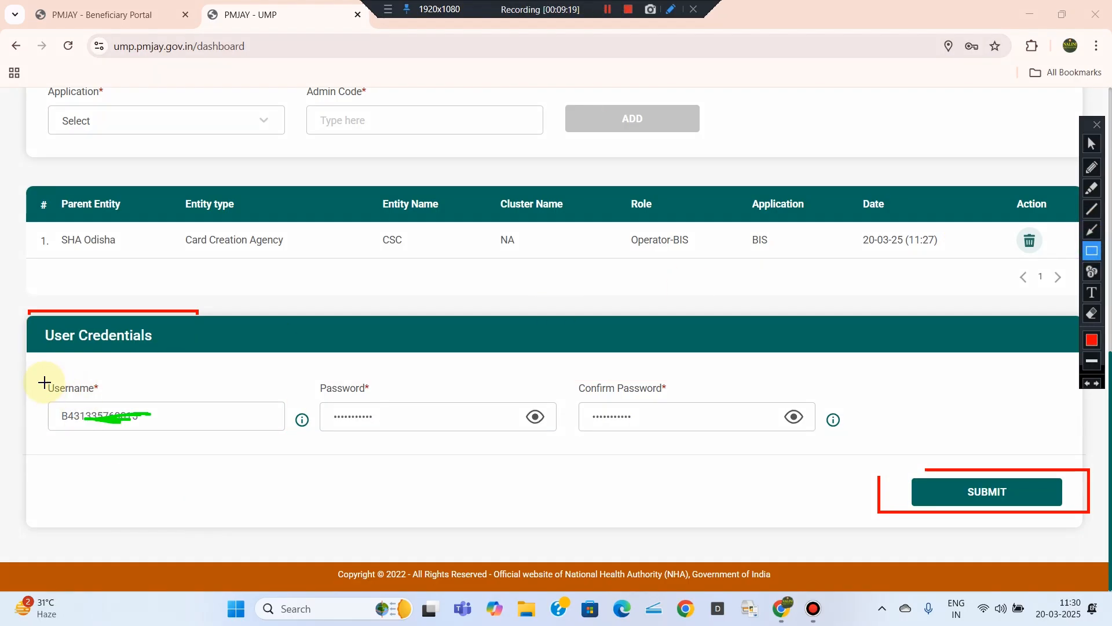
left_click_drag(42, 398, 290, 438)
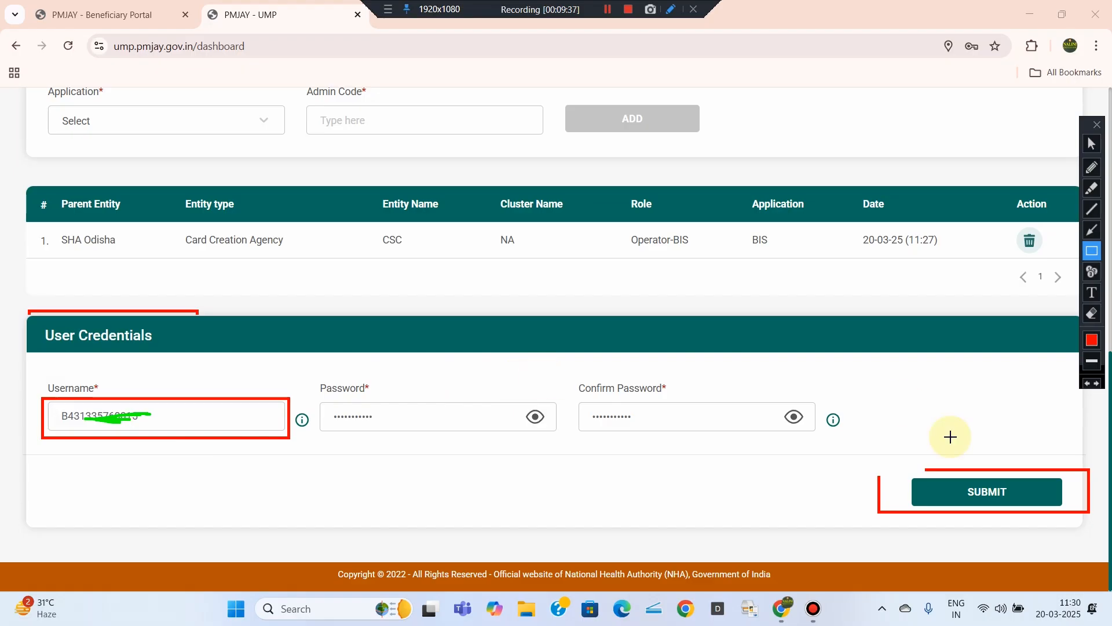
left_click(1091, 143)
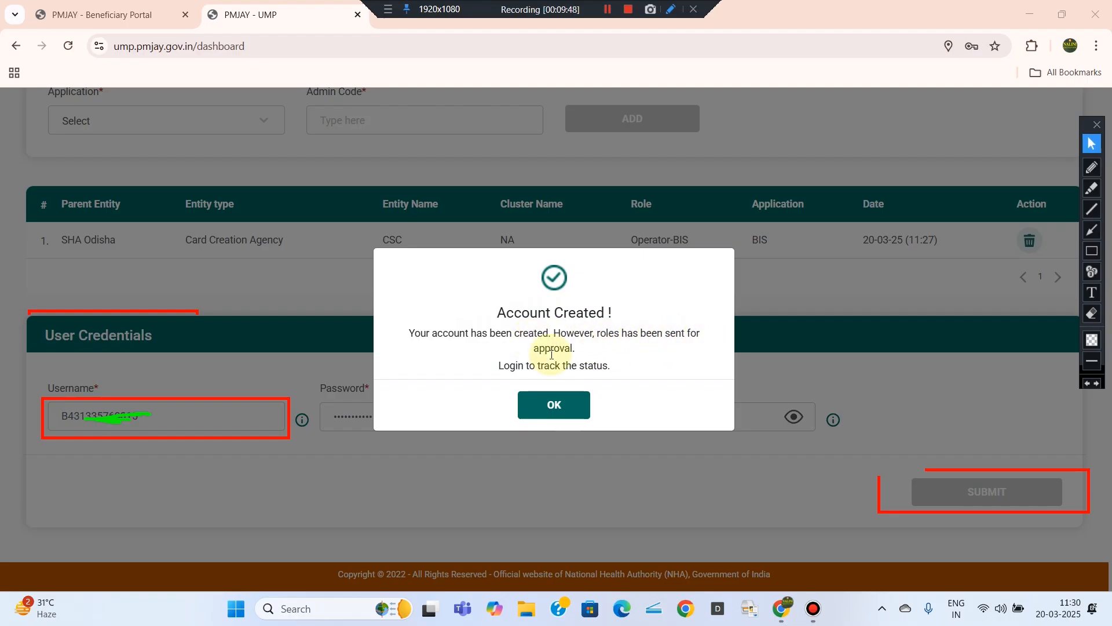
left_click(1091, 167)
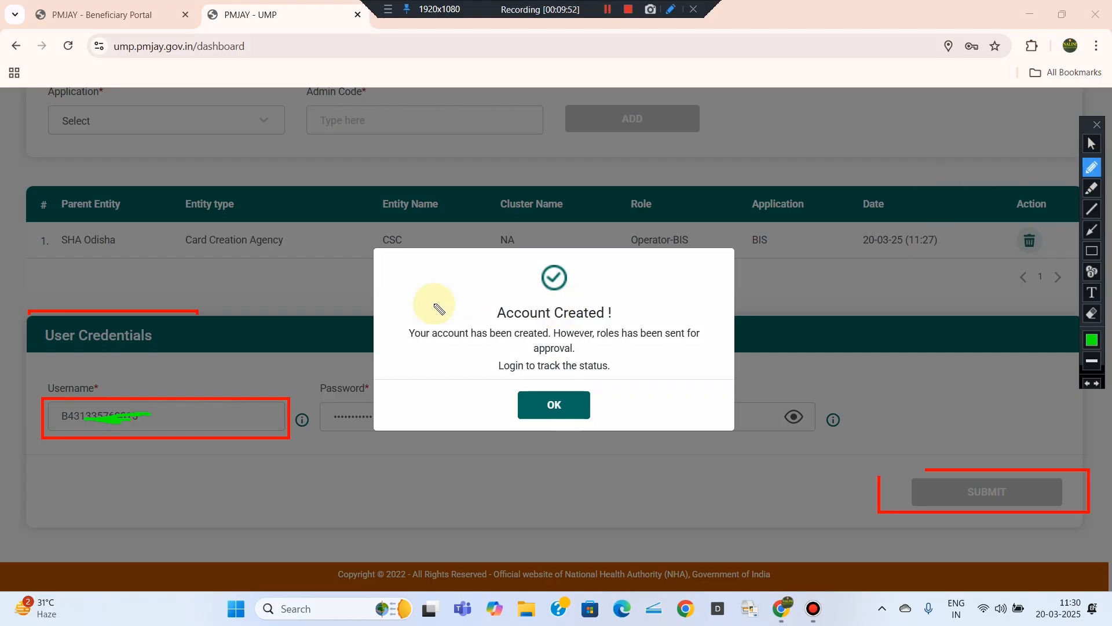